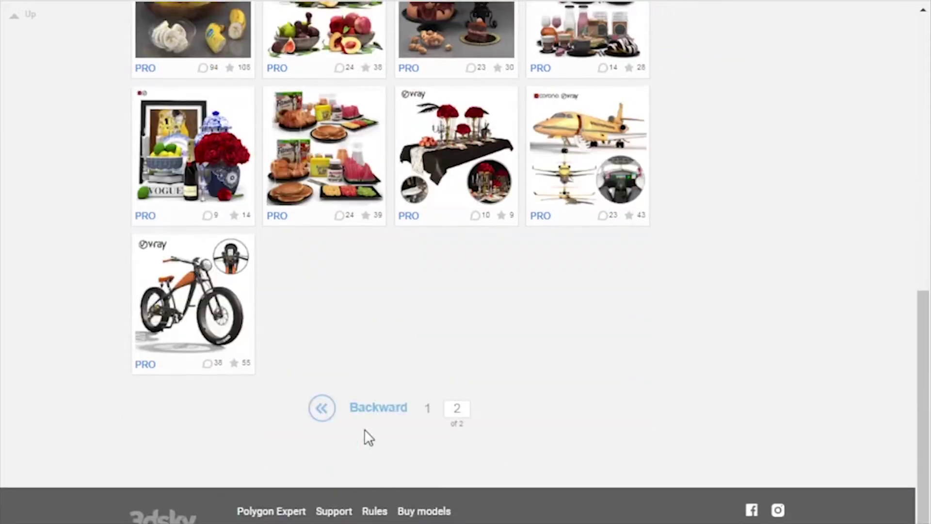
Return to the previous page of the seller's models and examine the bowl of pineapples product's preview images and details.
{"action": "left_click", "coordinate": [375, 407]}
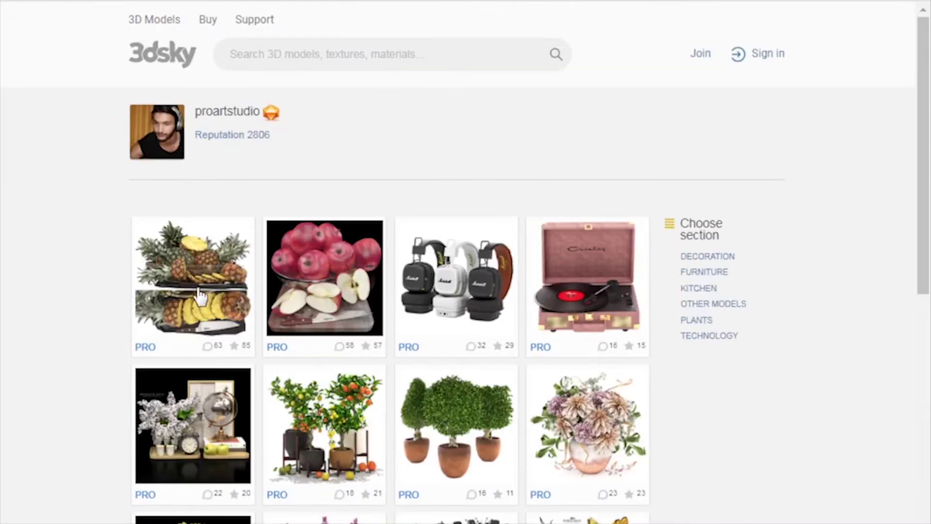
{"action": "left_click", "coordinate": [243, 281]}
{"action": "scroll", "coordinate": [478, 291], "scroll_direction": "down", "scroll_amount": 2}
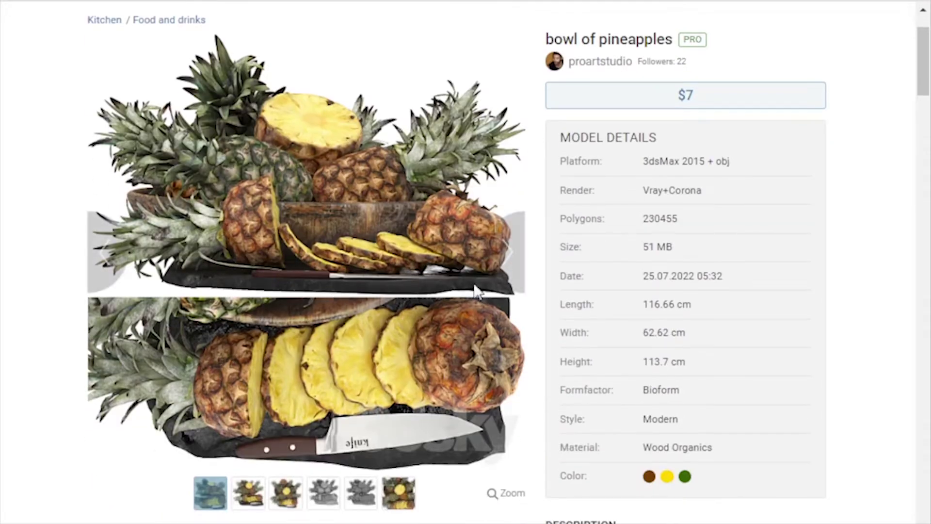
{"action": "left_click", "coordinate": [509, 253]}
{"action": "left_click", "coordinate": [509, 253]}
{"action": "scroll", "coordinate": [499, 259], "scroll_direction": "down", "scroll_amount": 10}
{"action": "scroll", "coordinate": [485, 262], "scroll_direction": "up", "scroll_amount": 12}
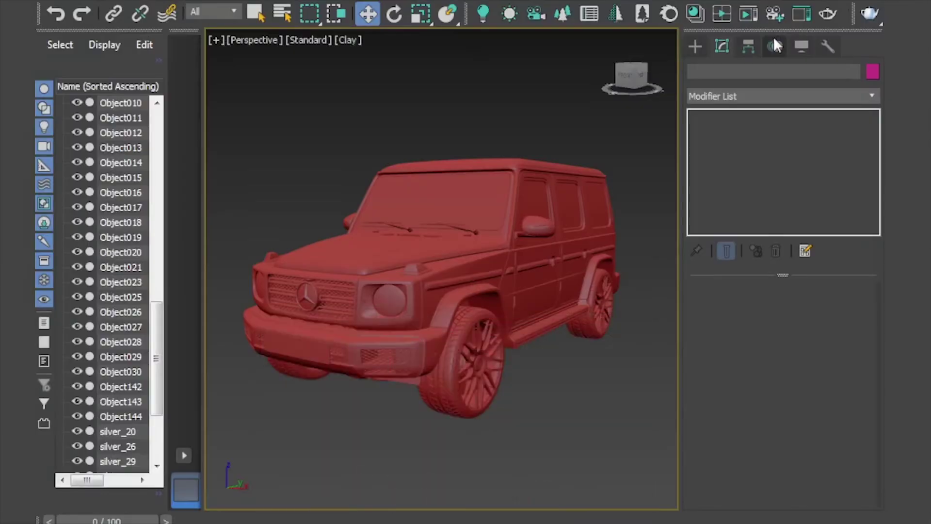
Inspect the clay-shaded car model from the front and rear, checking it with the wireframe and edged-faces displays.
{"action": "middle_click_drag", "start_coordinate": [612, 133], "coordinate": [611, 131]}
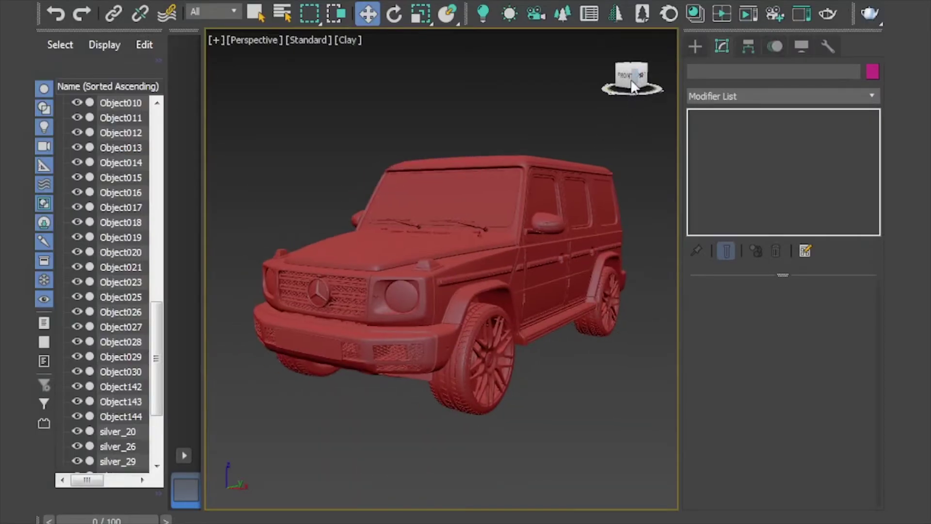
{"action": "left_click_drag", "start_coordinate": [634, 83], "coordinate": [529, 83]}
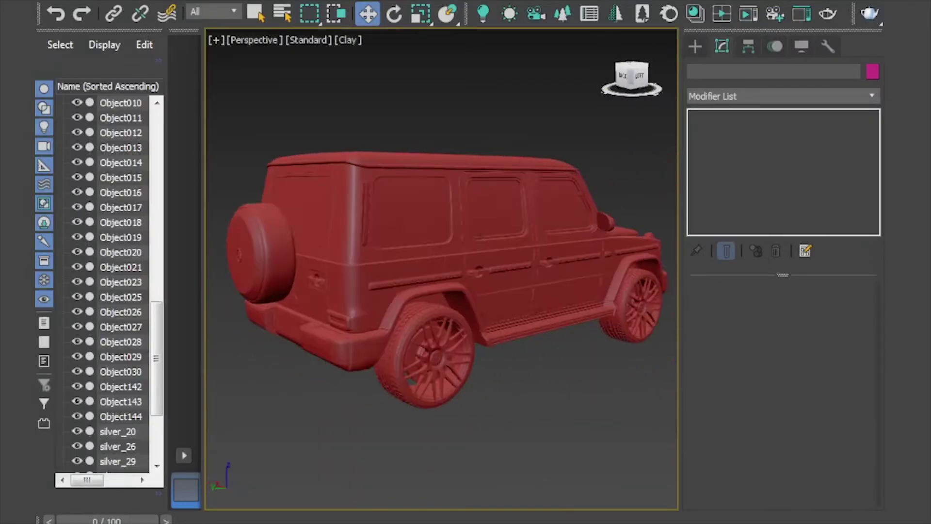
{"action": "middle_click_drag", "start_coordinate": [479, 235], "coordinate": [334, 235], "text": "alt"}
{"action": "left_click_drag", "start_coordinate": [615, 90], "coordinate": [600, 90]}
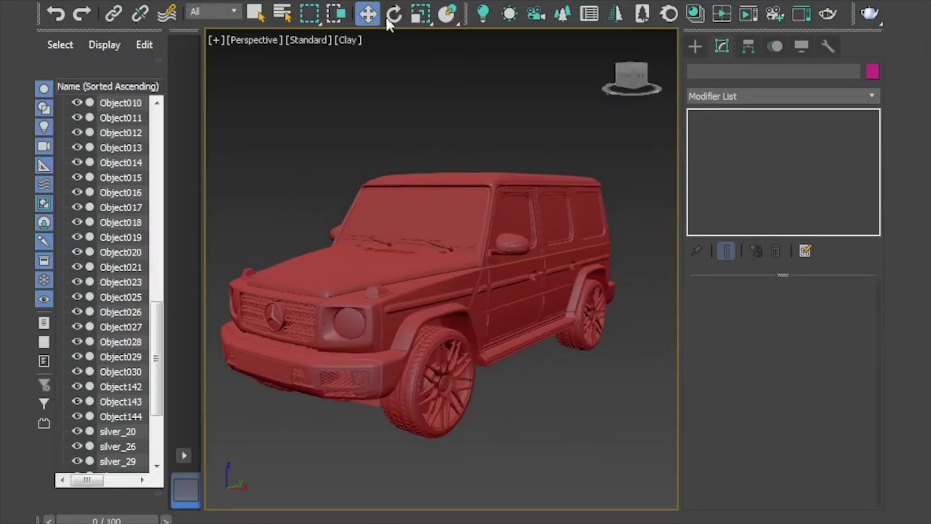
{"action": "scroll", "coordinate": [490, 139], "scroll_direction": "down", "scroll_amount": 5}
{"action": "middle_click_drag", "start_coordinate": [490, 139], "coordinate": [456, 167]}
{"action": "scroll", "coordinate": [469, 314], "scroll_direction": "up", "scroll_amount": 4}
{"action": "mouse_move", "coordinate": [469, 314]}
{"action": "middle_mouse_down"}
{"action": "mouse_move", "coordinate": [474, 353]}
{"action": "mouse_move", "coordinate": [486, 362]}
{"action": "middle_mouse_up"}
{"action": "key", "text": "F3"}
{"action": "key", "text": "F3"}
{"action": "key", "text": "F4"}
{"action": "key", "text": "F4"}
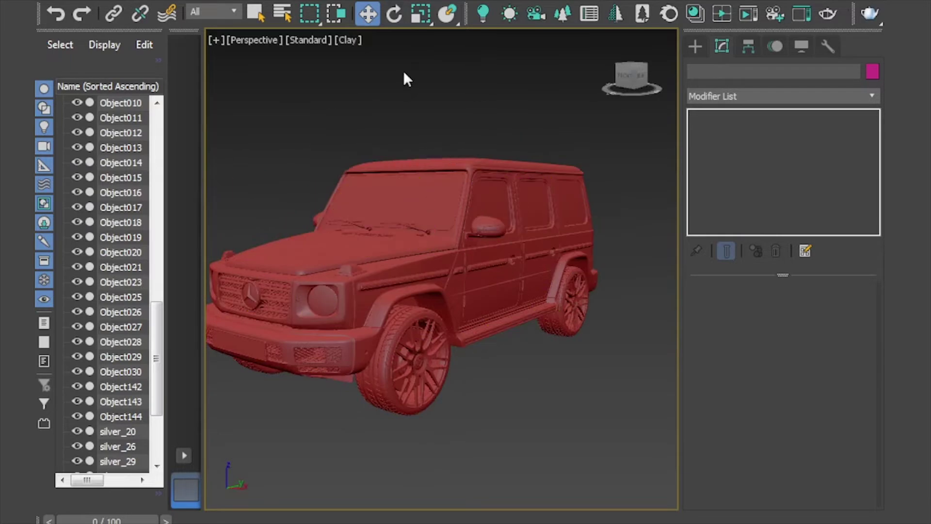
Switch the perspective viewport's shading to Facets and view the car from its other front corner.
{"action": "left_click", "coordinate": [345, 40]}
{"action": "left_click", "coordinate": [393, 75]}
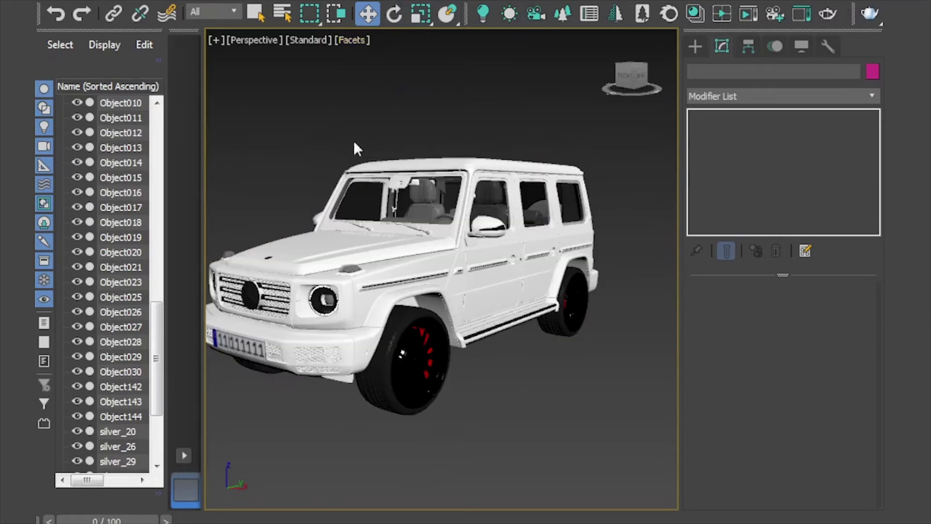
{"action": "middle_click_drag", "start_coordinate": [354, 141], "coordinate": [406, 143]}
{"action": "left_click_drag", "start_coordinate": [633, 79], "coordinate": [674, 79]}
{"action": "middle_click_drag", "start_coordinate": [569, 202], "coordinate": [522, 201]}
{"action": "middle_click_drag", "start_coordinate": [592, 165], "coordinate": [520, 156]}
{"action": "mouse_move", "coordinate": [623, 68]}
{"action": "left_mouse_down"}
{"action": "mouse_move", "coordinate": [650, 86]}
{"action": "mouse_move", "coordinate": [650, 114]}
{"action": "mouse_move", "coordinate": [640, 46]}
{"action": "mouse_move", "coordinate": [643, 83]}
{"action": "mouse_move", "coordinate": [672, 85]}
{"action": "mouse_move", "coordinate": [625, 77]}
{"action": "mouse_move", "coordinate": [554, 136]}
{"action": "mouse_move", "coordinate": [632, 74]}
{"action": "left_mouse_up"}
{"action": "scroll", "coordinate": [486, 318], "scroll_direction": "up", "scroll_amount": 3}
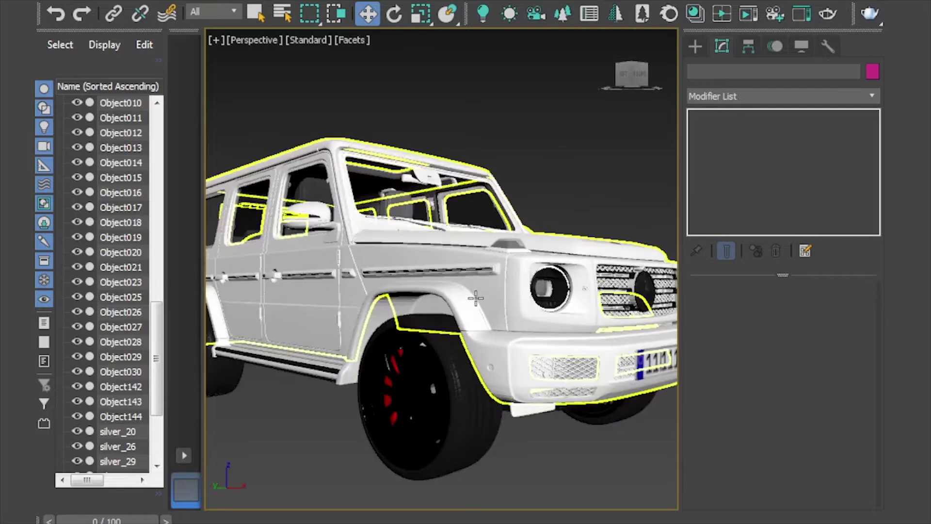
Select all parts of the car and show the polygon and vertex statistics in the viewport.
{"action": "left_click", "coordinate": [505, 241]}
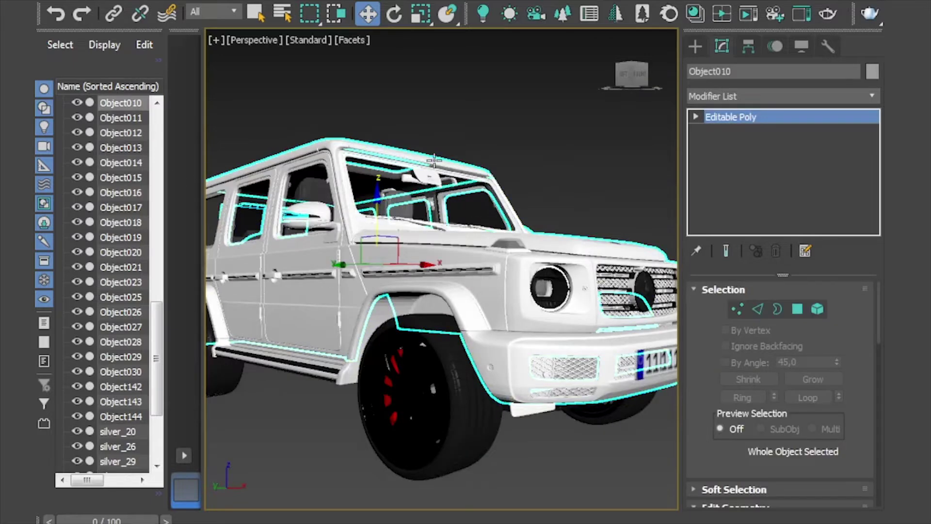
{"action": "left_click", "coordinate": [464, 125]}
{"action": "left_click", "coordinate": [439, 255]}
{"action": "scroll", "coordinate": [353, 142], "scroll_direction": "down", "scroll_amount": 5}
{"action": "left_click_drag", "start_coordinate": [592, 135], "coordinate": [258, 393]}
{"action": "left_click", "coordinate": [216, 40]}
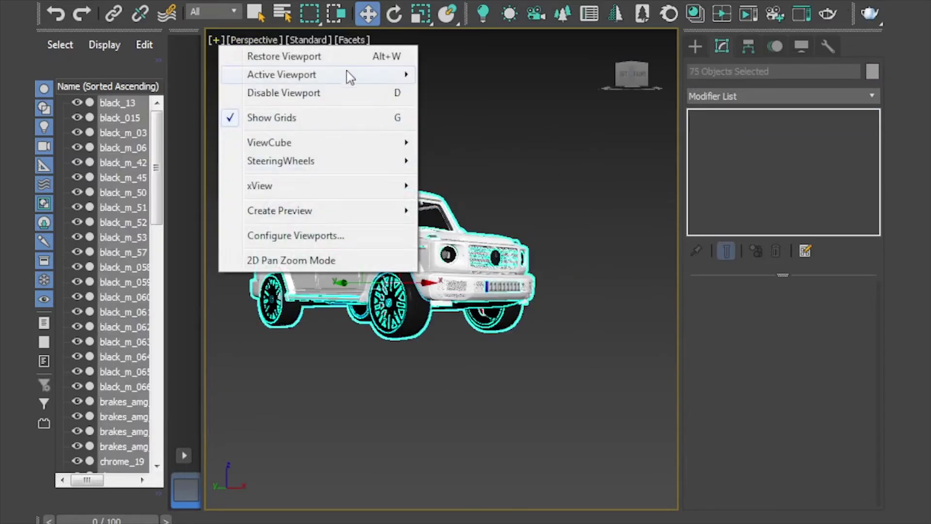
{"action": "mouse_move", "coordinate": [354, 75]}
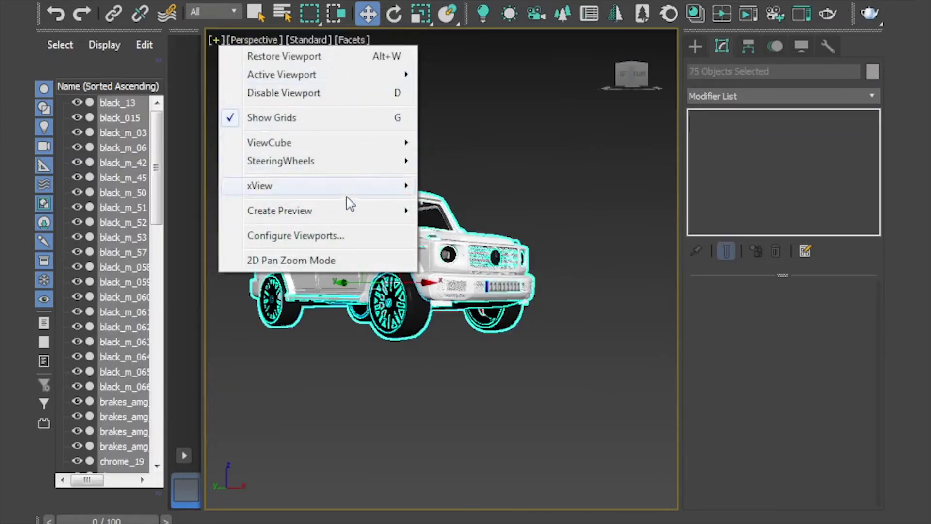
{"action": "mouse_move", "coordinate": [365, 187]}
{"action": "left_click", "coordinate": [493, 187]}
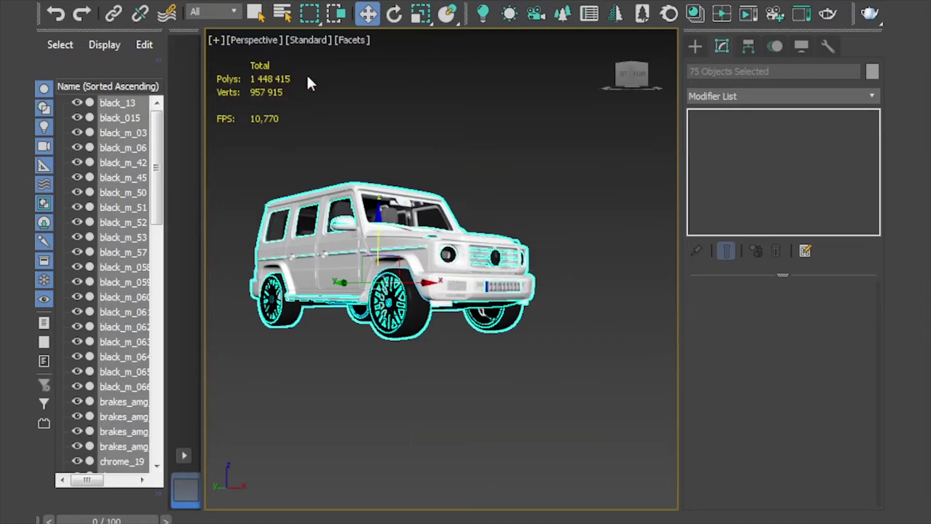
{"action": "left_click_drag", "start_coordinate": [632, 78], "coordinate": [633, 84]}
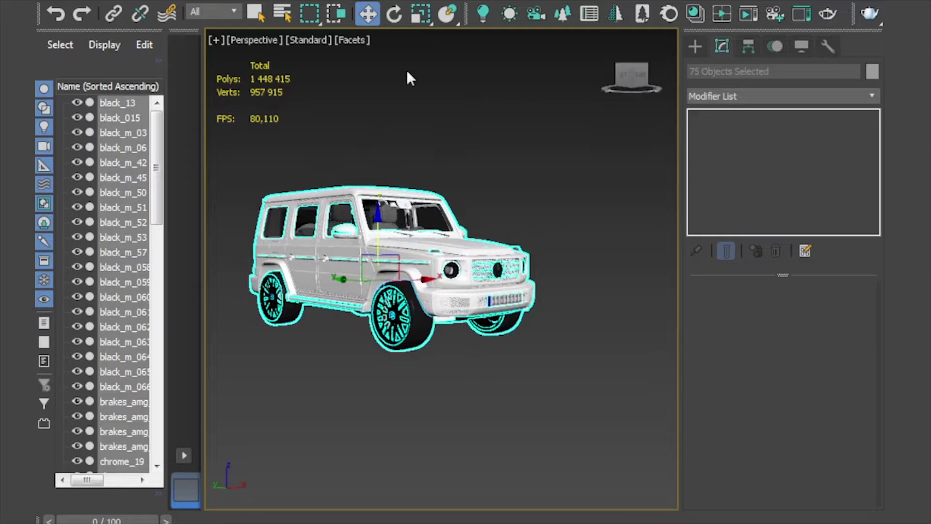
{"action": "middle_click_drag", "start_coordinate": [427, 150], "coordinate": [440, 149]}
{"action": "left_click", "coordinate": [484, 146]}
{"action": "scroll", "coordinate": [391, 226], "scroll_direction": "up", "scroll_amount": 3}
{"action": "left_click", "coordinate": [346, 273]}
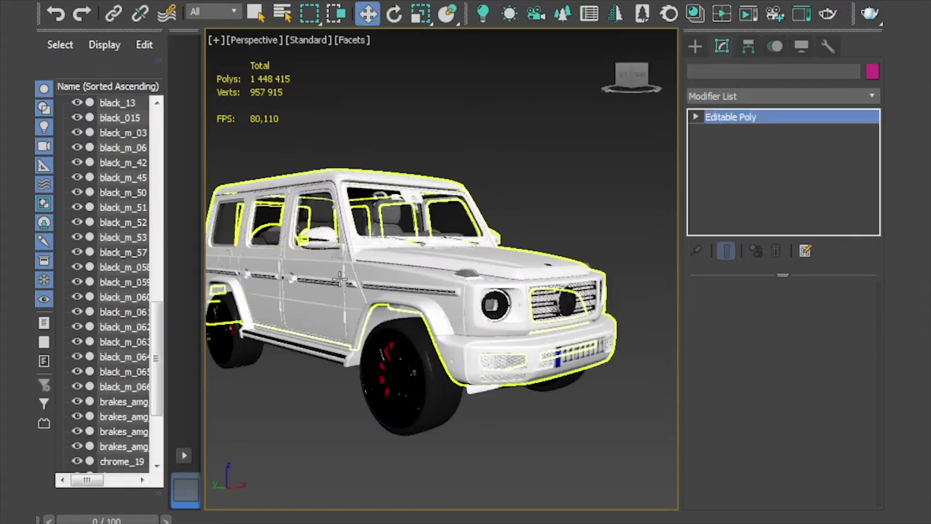
{"action": "scroll", "coordinate": [349, 274], "scroll_direction": "down", "scroll_amount": 5}
{"action": "left_click", "coordinate": [536, 182]}
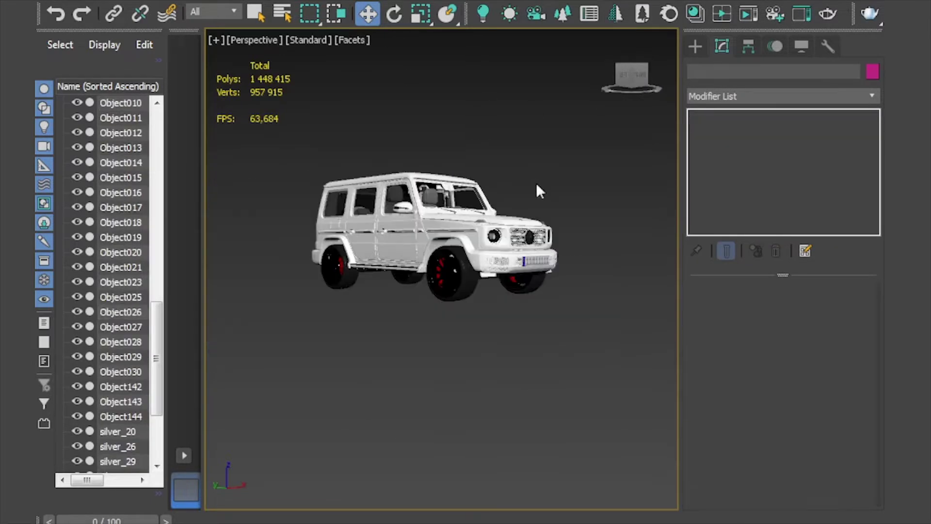
Select all parts of the car and convert them to Editable Poly.
{"action": "left_click_drag", "start_coordinate": [566, 154], "coordinate": [283, 404]}
{"action": "scroll", "coordinate": [435, 264], "scroll_direction": "up", "scroll_amount": 3}
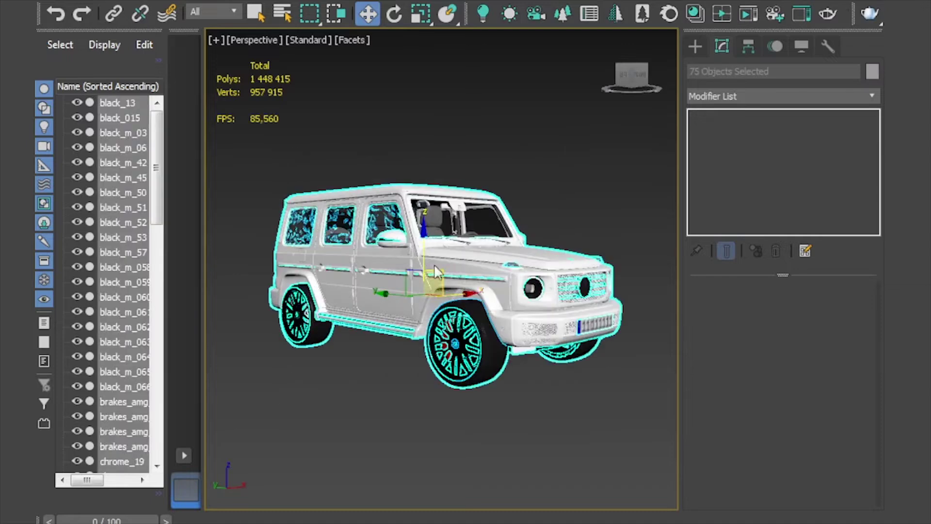
{"action": "right_click", "coordinate": [434, 262]}
{"action": "mouse_move", "coordinate": [595, 432]}
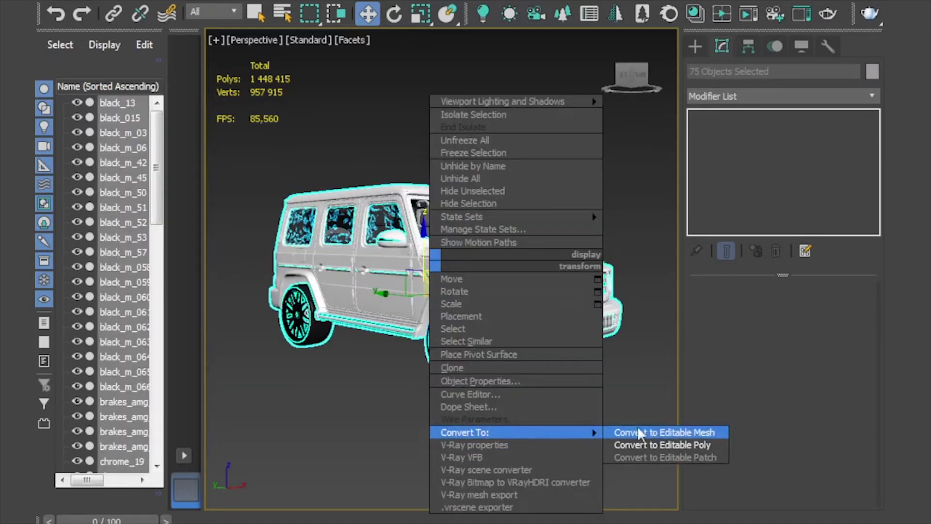
{"action": "left_click", "coordinate": [661, 443]}
{"action": "left_click", "coordinate": [418, 310]}
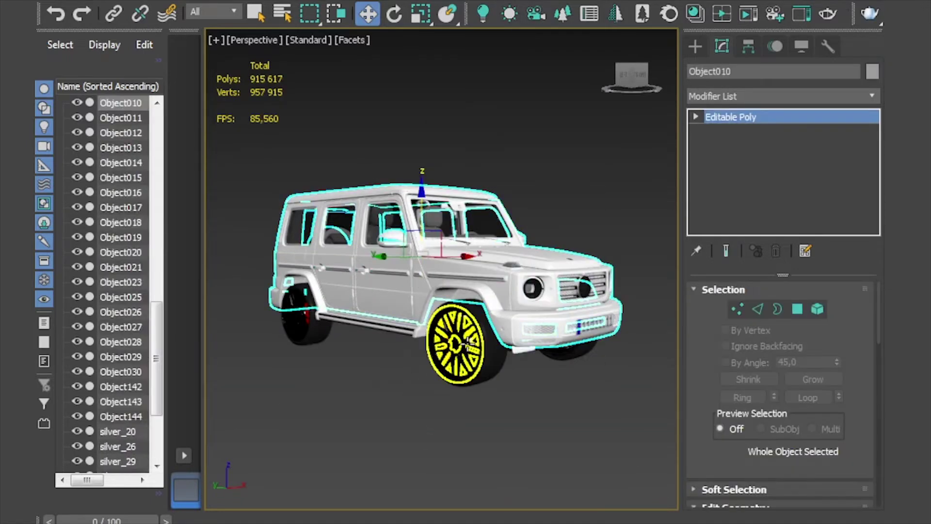
{"action": "left_click", "coordinate": [468, 343]}
{"action": "left_click", "coordinate": [348, 417]}
{"action": "middle_click_drag", "start_coordinate": [386, 346], "coordinate": [376, 359]}
Attach the objects from tire_006 through Object021 to the car body Object010, matching material IDs to material.
{"action": "left_click", "coordinate": [420, 286]}
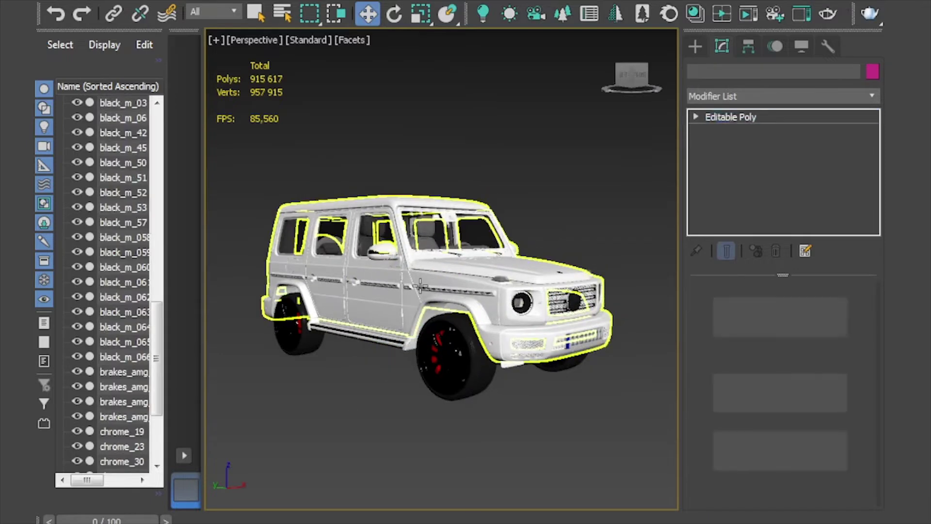
{"action": "left_click", "coordinate": [420, 286]}
{"action": "scroll", "coordinate": [696, 373], "scroll_direction": "down", "scroll_amount": 5}
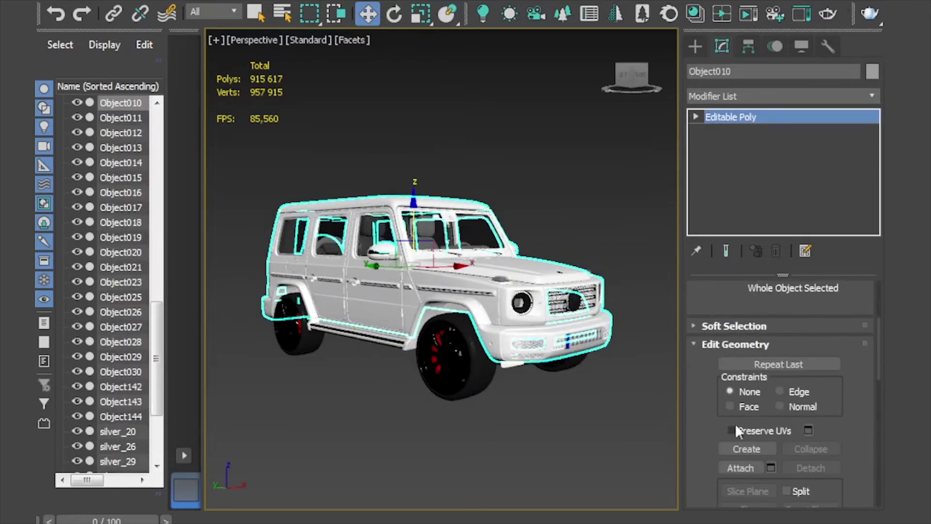
{"action": "left_click", "coordinate": [771, 467]}
{"action": "left_click", "coordinate": [127, 75]}
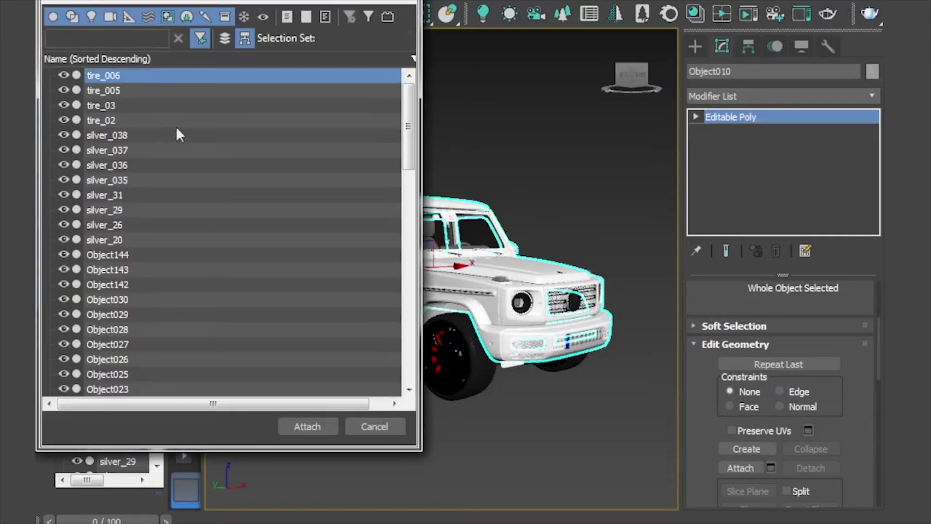
{"action": "scroll", "coordinate": [194, 268], "scroll_direction": "down", "scroll_amount": 3}
{"action": "left_click", "coordinate": [130, 269], "text": "shift"}
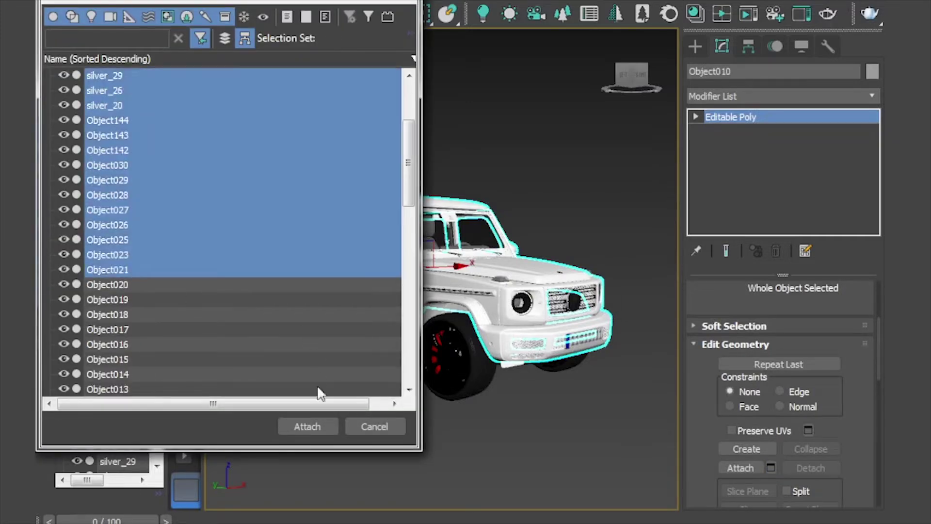
{"action": "left_click", "coordinate": [310, 427]}
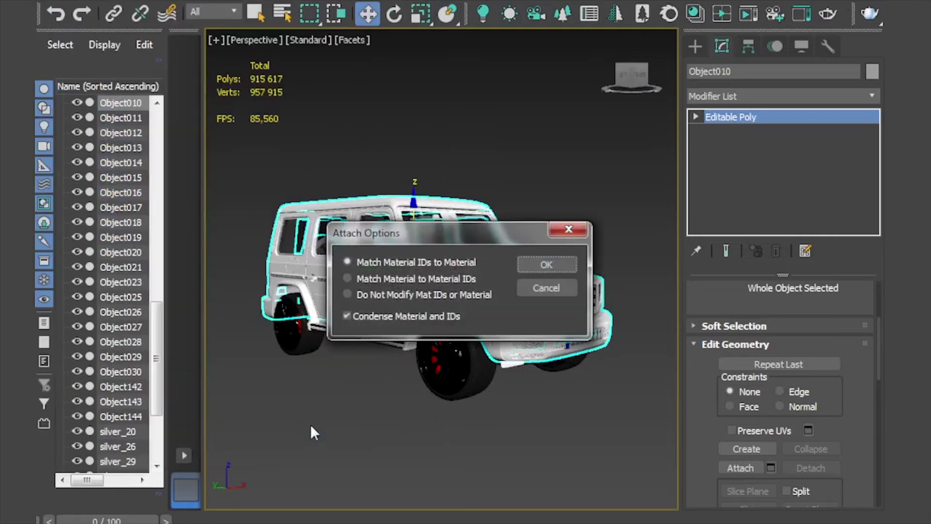
{"action": "left_click", "coordinate": [546, 265]}
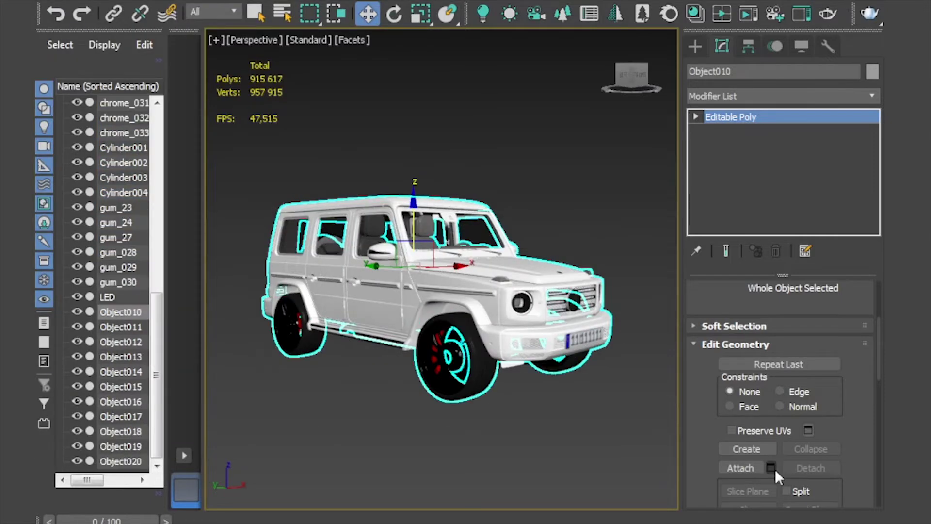
Attach the objects from Object020 through black_m_061 to the car body Object010, accepting the default attach options.
{"action": "left_click", "coordinate": [772, 468]}
{"action": "left_click", "coordinate": [185, 75]}
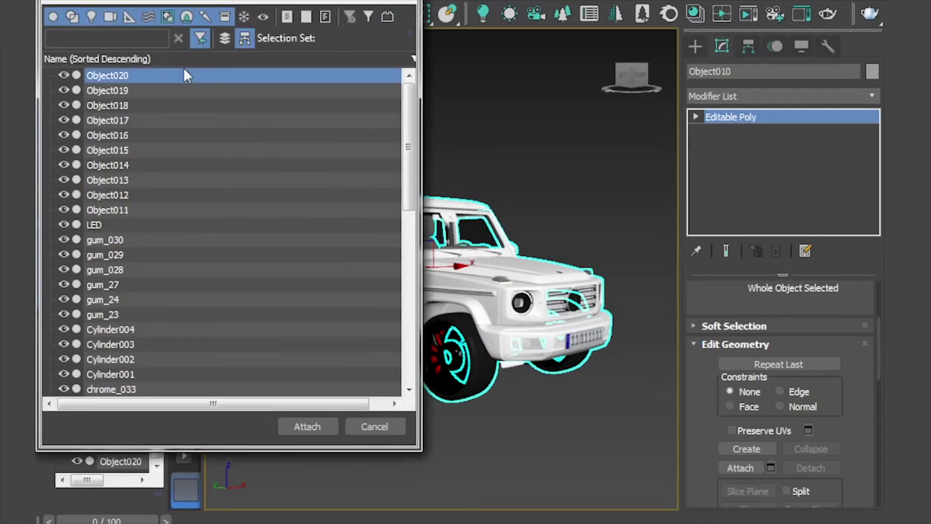
{"action": "scroll", "coordinate": [175, 233], "scroll_direction": "down", "scroll_amount": 5}
{"action": "scroll", "coordinate": [154, 285], "scroll_direction": "down", "scroll_amount": 2}
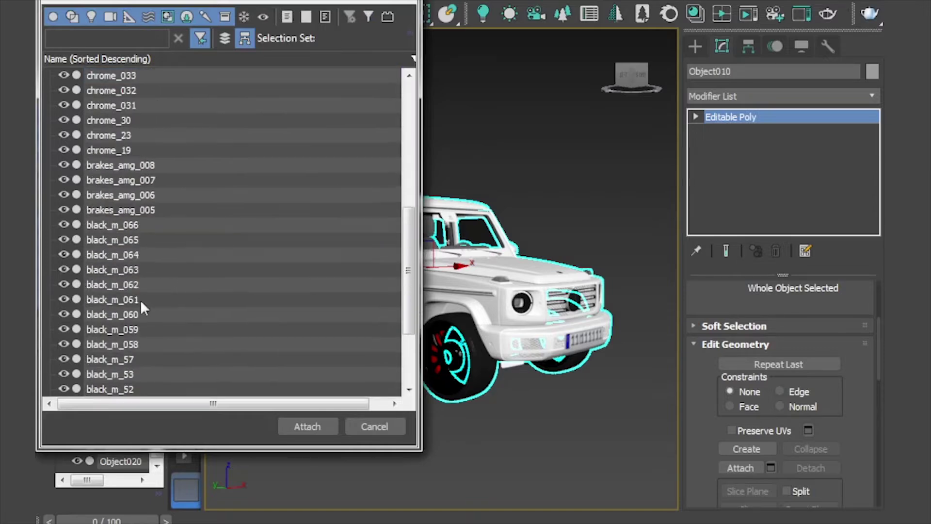
{"action": "left_click", "coordinate": [140, 299], "text": "shift"}
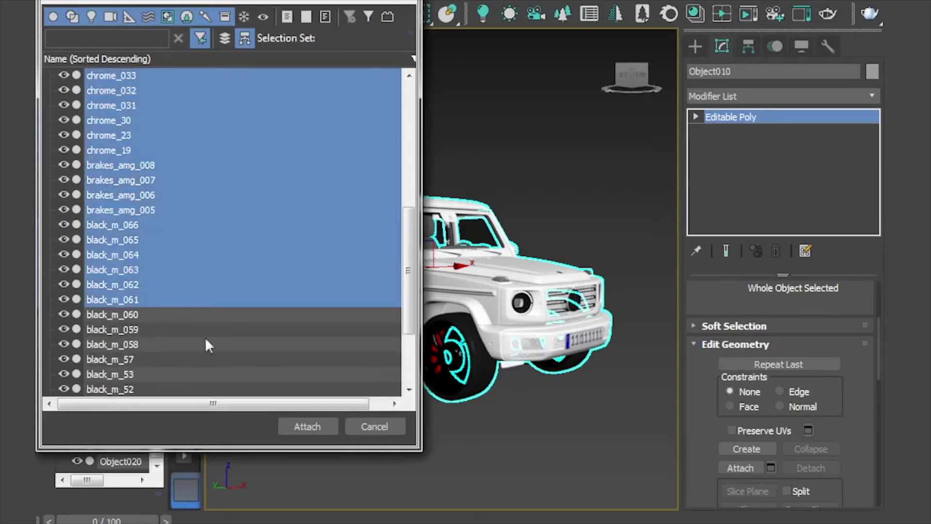
{"action": "left_click", "coordinate": [309, 427]}
{"action": "left_click", "coordinate": [538, 261]}
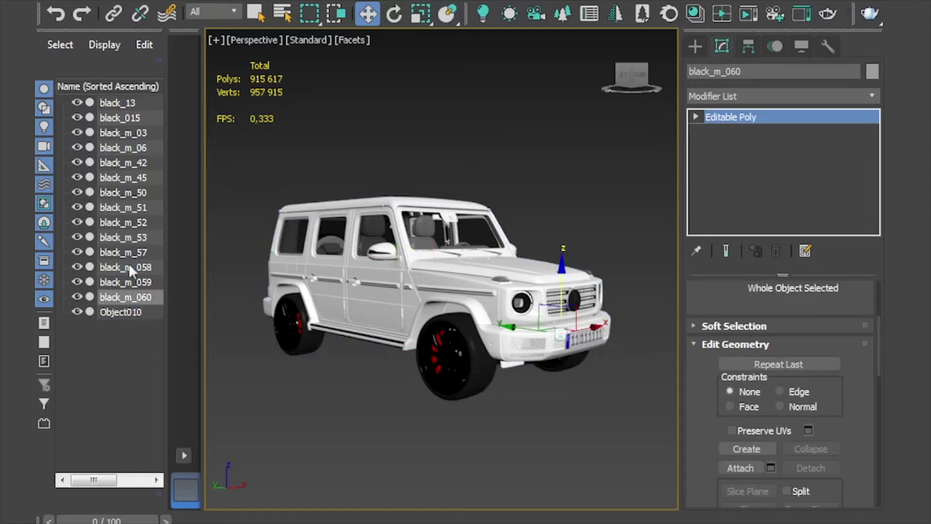
Attach the objects from black_m_059 through black_13 to black_m_060, matching material IDs to material.
{"action": "left_click", "coordinate": [770, 468]}
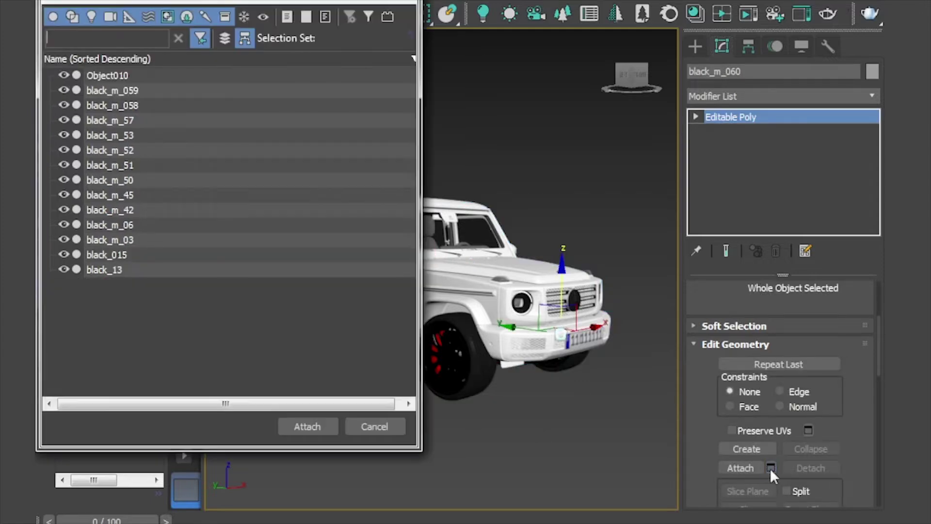
{"action": "left_click", "coordinate": [117, 272]}
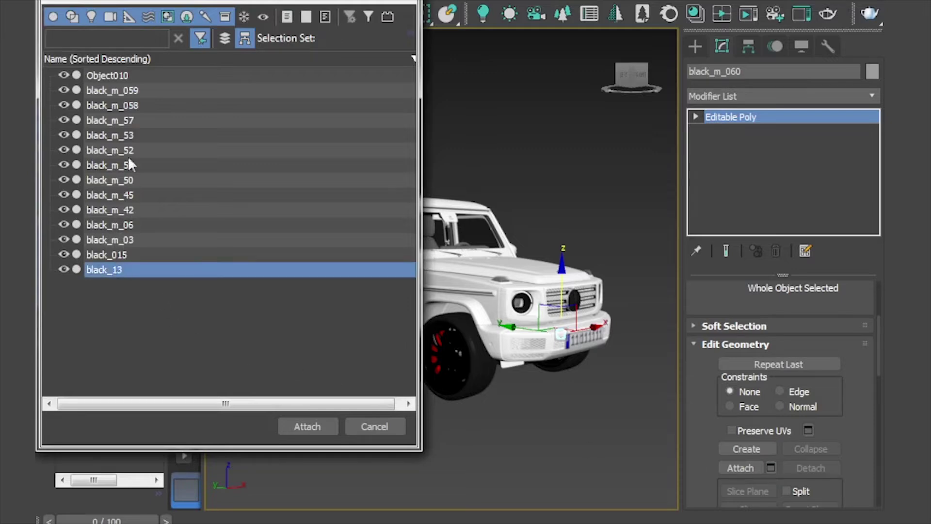
{"action": "left_click", "coordinate": [148, 87], "text": "shift"}
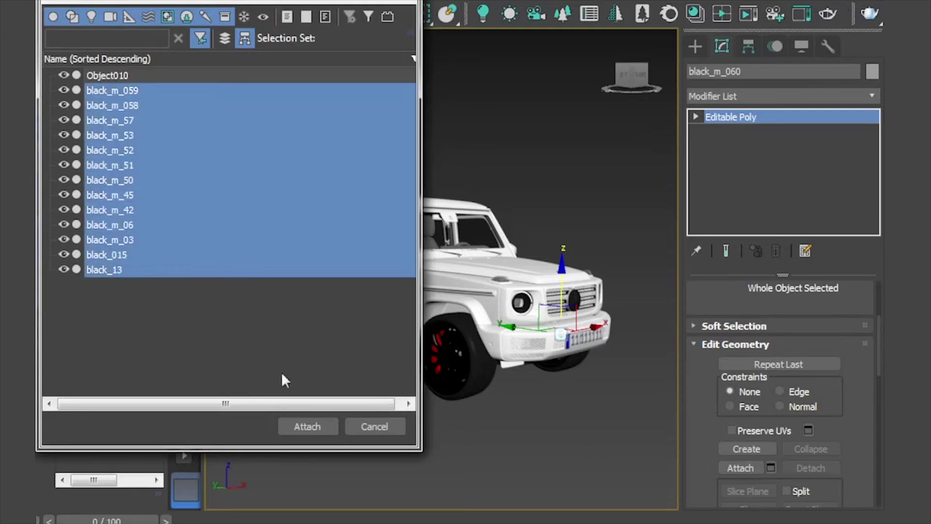
{"action": "left_click", "coordinate": [321, 429]}
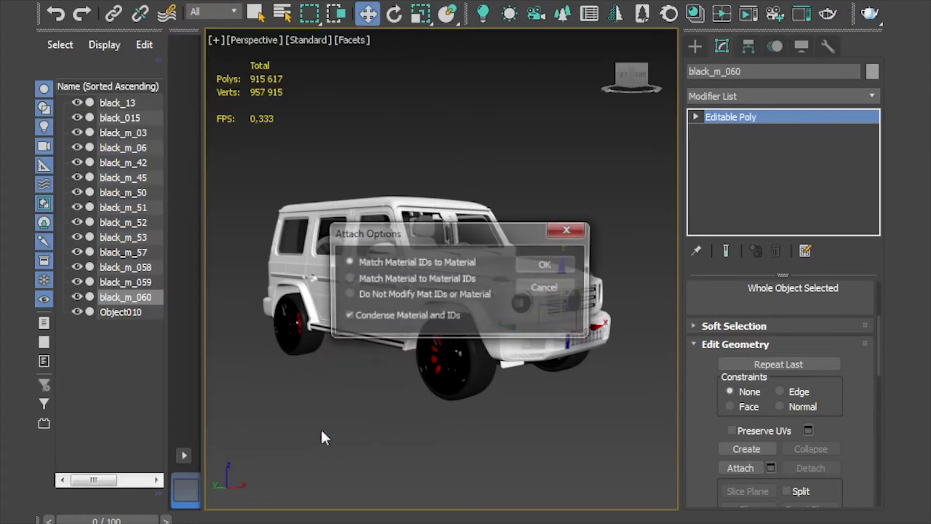
{"action": "left_click", "coordinate": [548, 262]}
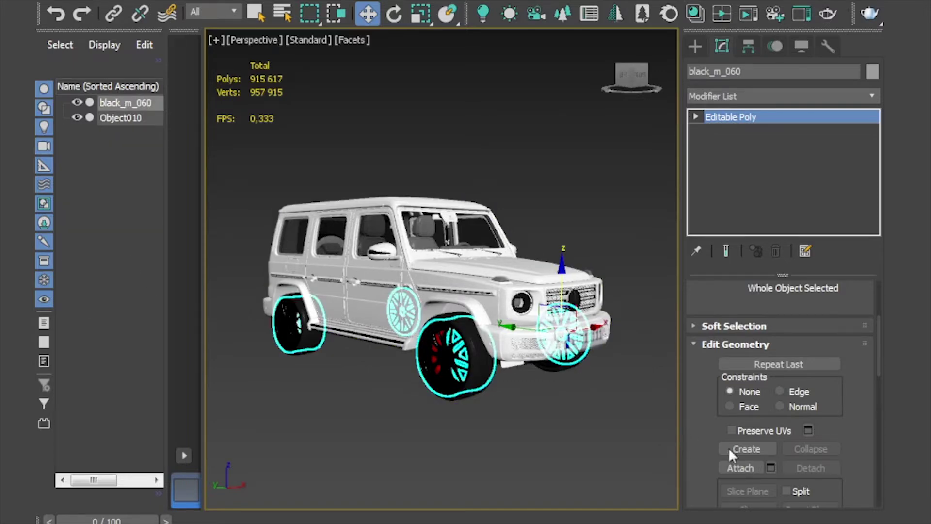
Attach black_m_060 to the car body Object010, matching material IDs to material and condensing materials and IDs.
{"action": "left_click", "coordinate": [771, 467]}
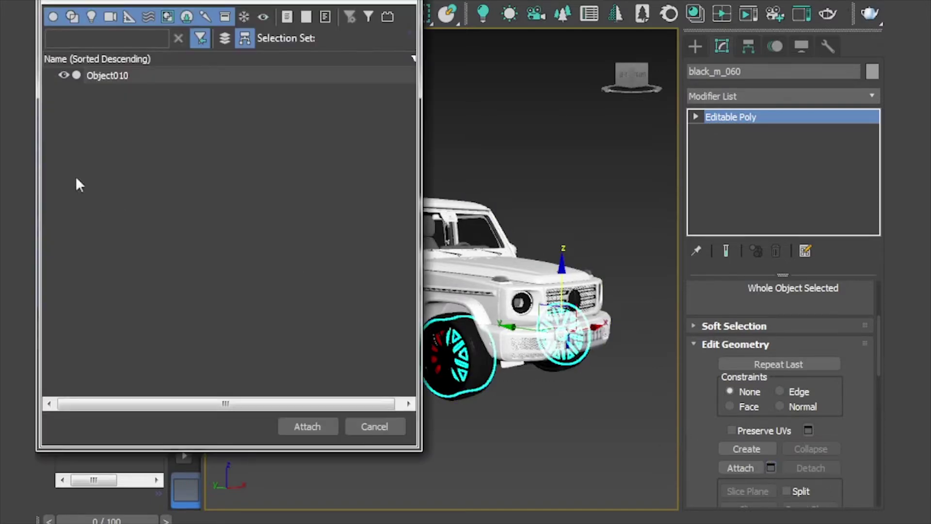
{"action": "left_click", "coordinate": [374, 426]}
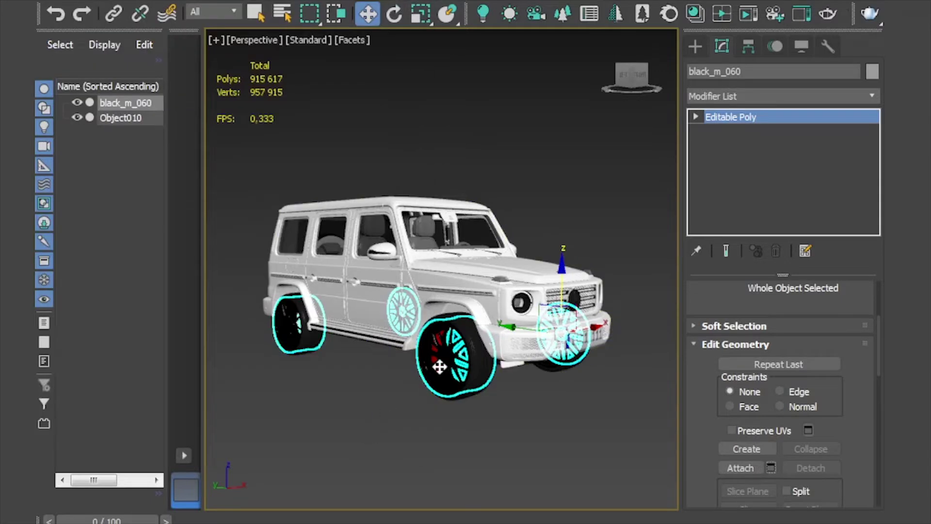
{"action": "left_click", "coordinate": [116, 119]}
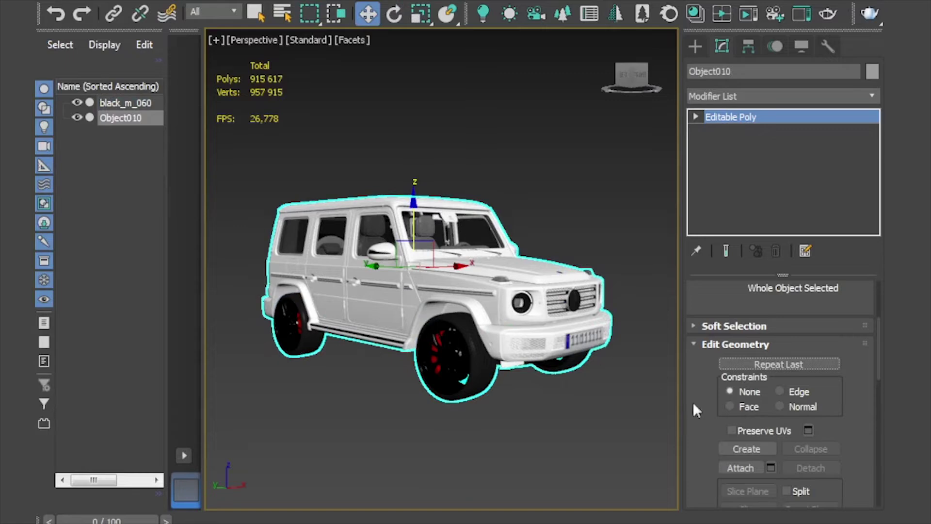
{"action": "left_click", "coordinate": [772, 468]}
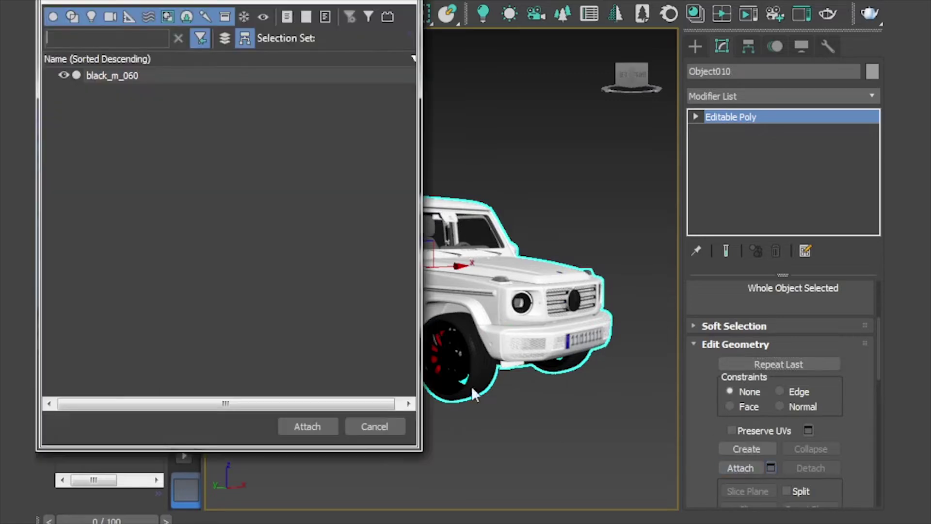
{"action": "left_click", "coordinate": [97, 77]}
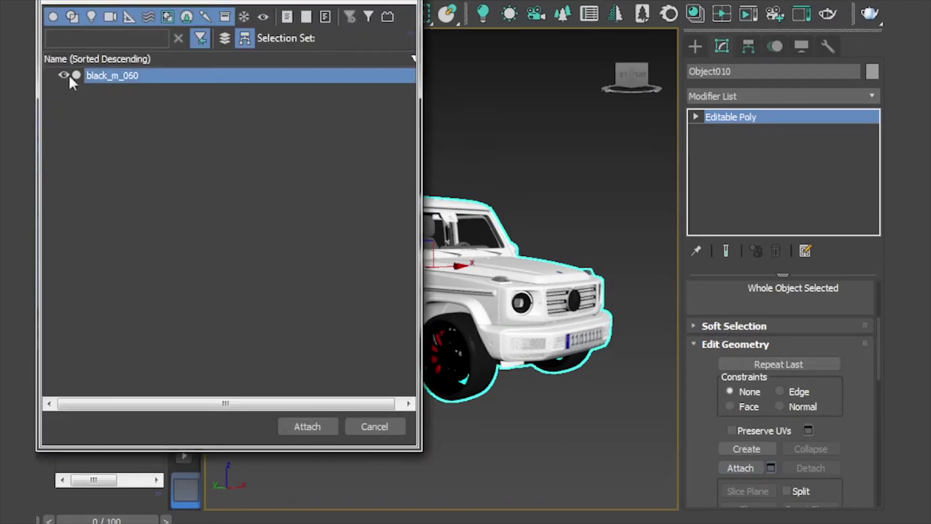
{"action": "left_click", "coordinate": [308, 427]}
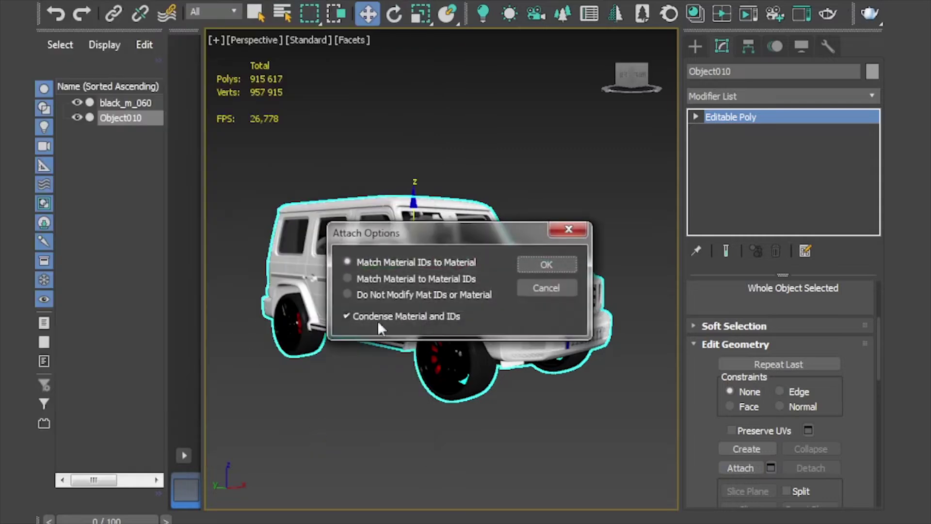
{"action": "left_click", "coordinate": [555, 262]}
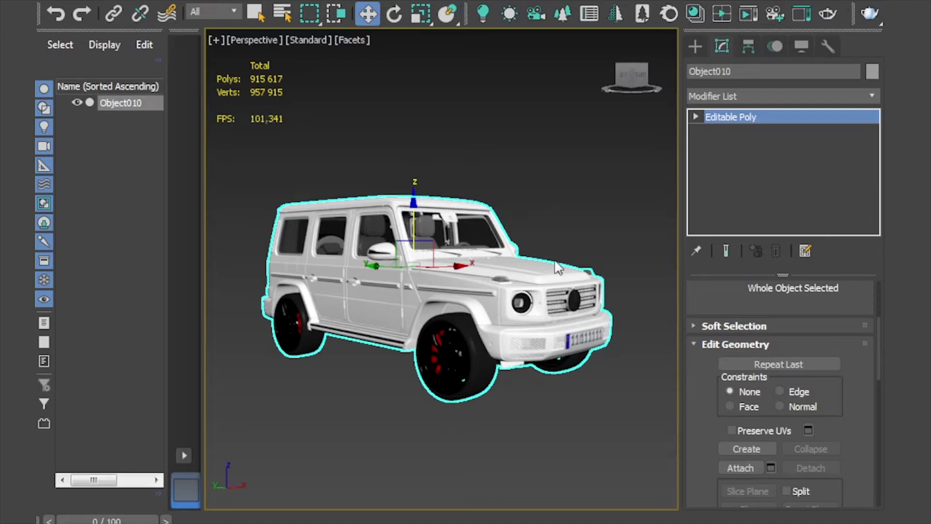
Display edged faces over the shading and examine the merged car's mesh density from several angles.
{"action": "left_click", "coordinate": [557, 183]}
{"action": "middle_click_drag", "start_coordinate": [558, 183], "coordinate": [545, 193]}
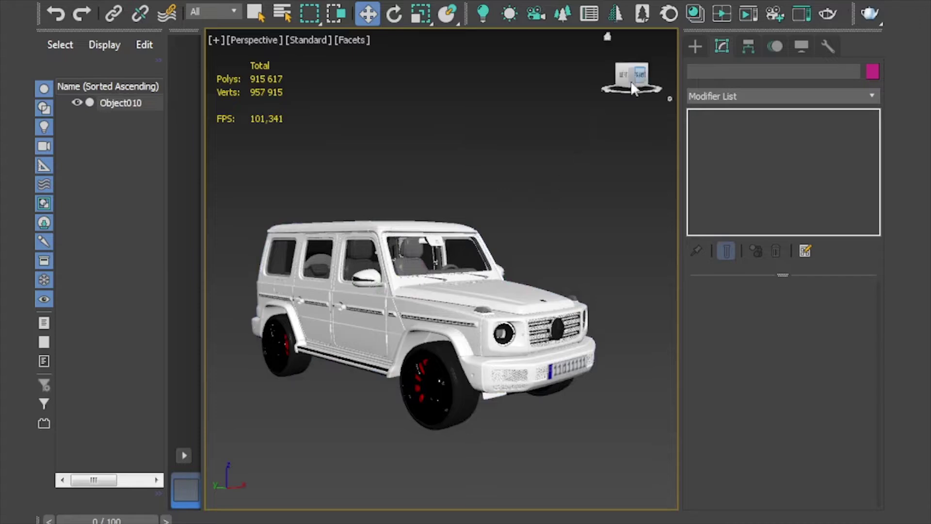
{"action": "mouse_move", "coordinate": [426, 286]}
{"action": "middle_mouse_down", "text": "alt"}
{"action": "mouse_move", "coordinate": [340, 310]}
{"action": "mouse_move", "coordinate": [422, 302]}
{"action": "mouse_move", "coordinate": [368, 310]}
{"action": "mouse_move", "coordinate": [218, 302]}
{"action": "middle_mouse_up", "text": "alt"}
{"action": "key", "text": "F3"}
{"action": "key", "text": "F3"}
{"action": "key", "text": "F4"}
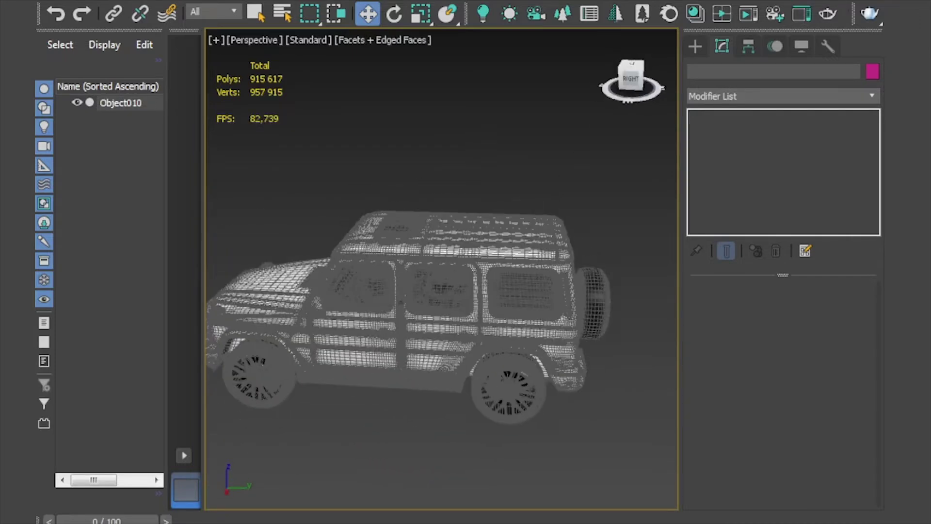
{"action": "left_click_drag", "start_coordinate": [631, 78], "coordinate": [606, 100]}
Try moving the merged car up and down along the Z axis.
{"action": "left_click", "coordinate": [424, 274]}
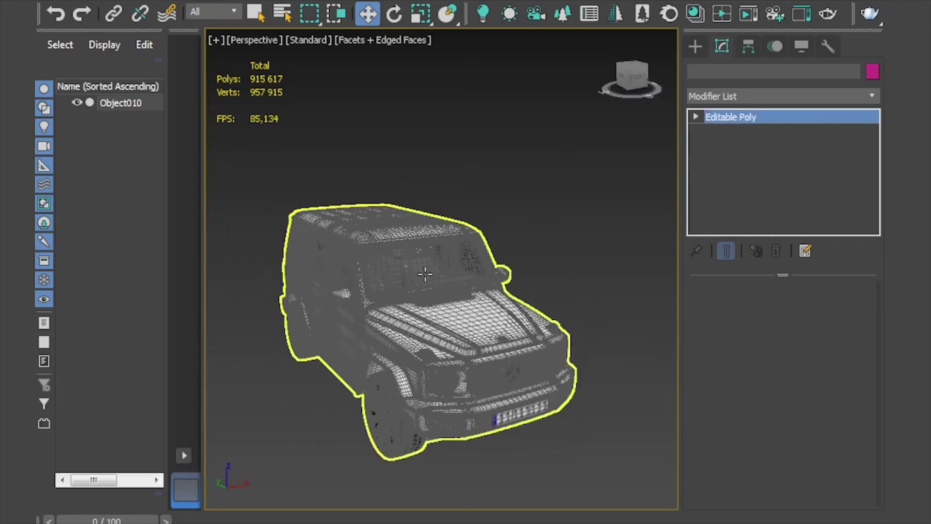
{"action": "left_click_drag", "start_coordinate": [401, 236], "coordinate": [402, 169]}
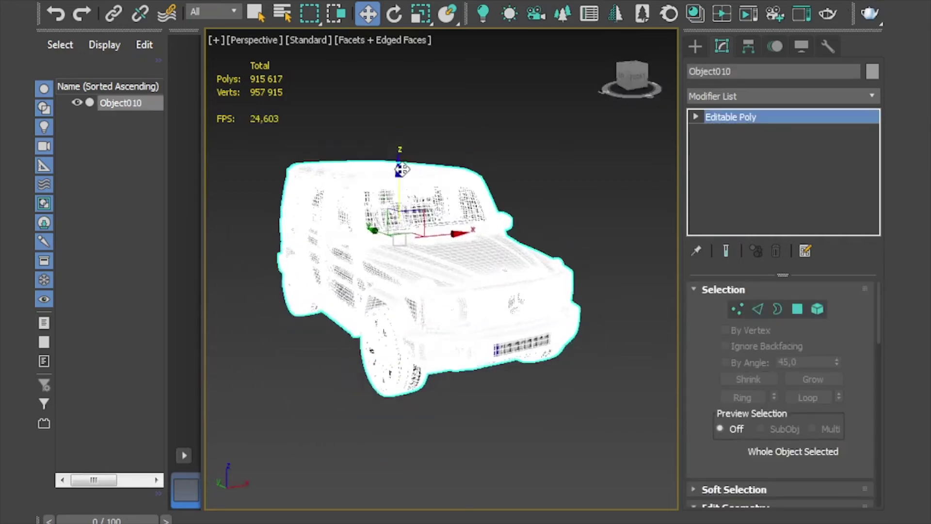
{"action": "middle_click_drag", "start_coordinate": [402, 169], "coordinate": [400, 154], "text": "alt"}
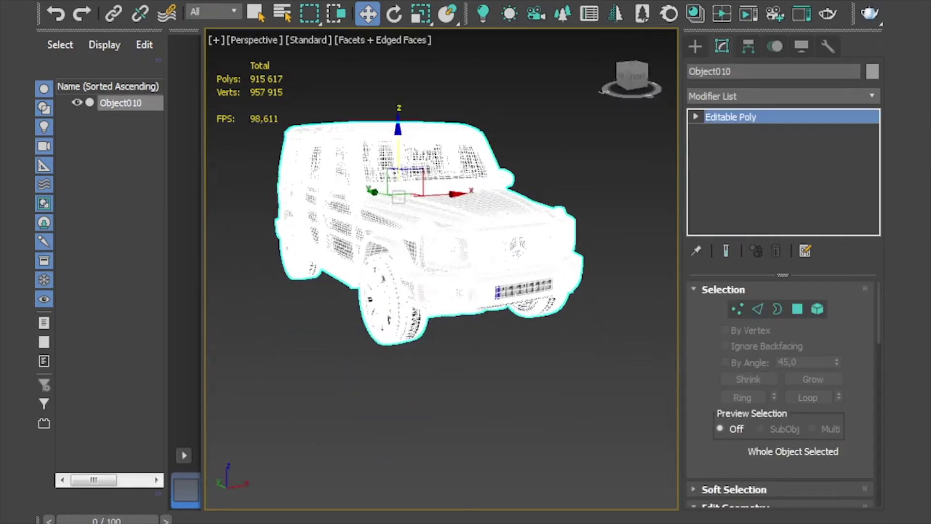
{"action": "middle_click_drag", "start_coordinate": [400, 154], "coordinate": [400, 169], "text": "alt"}
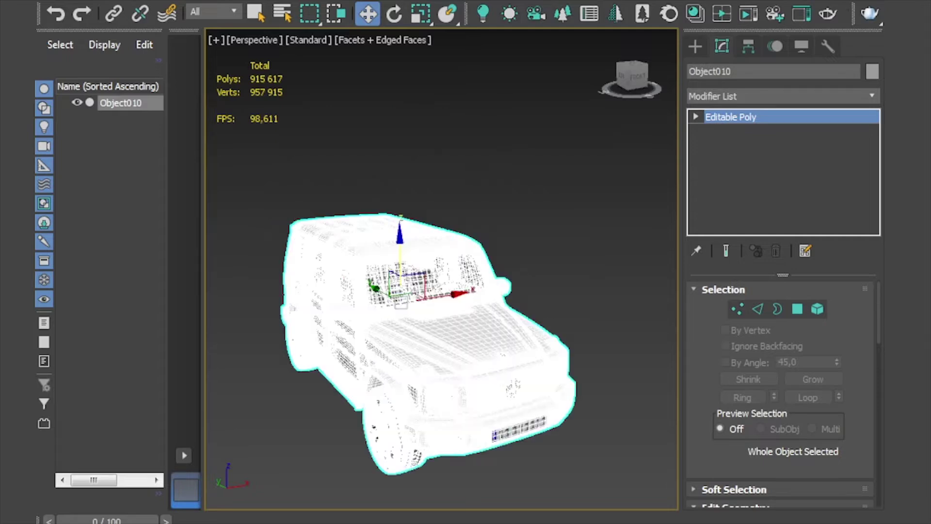
Turn off edged faces, check the wireframe display, and return to shaded display with the car selected.
{"action": "left_click", "coordinate": [286, 430]}
{"action": "middle_click_drag", "start_coordinate": [286, 429], "coordinate": [299, 391]}
{"action": "key", "text": "F4"}
{"action": "key", "text": "F3"}
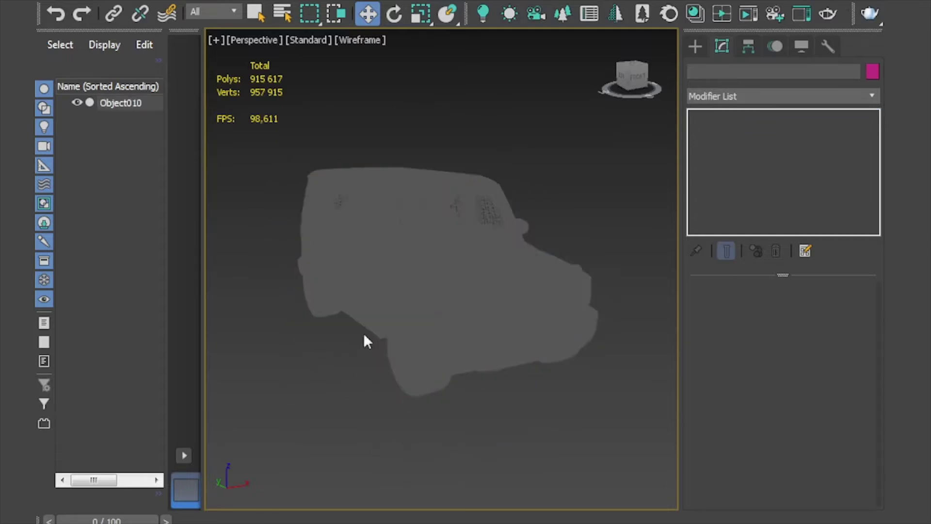
{"action": "key", "text": "F3"}
{"action": "mouse_move", "coordinate": [632, 77]}
{"action": "left_mouse_down"}
{"action": "mouse_move", "coordinate": [529, 63]}
{"action": "mouse_move", "coordinate": [648, 77]}
{"action": "mouse_move", "coordinate": [635, 73]}
{"action": "left_mouse_up"}
{"action": "left_click", "coordinate": [466, 234]}
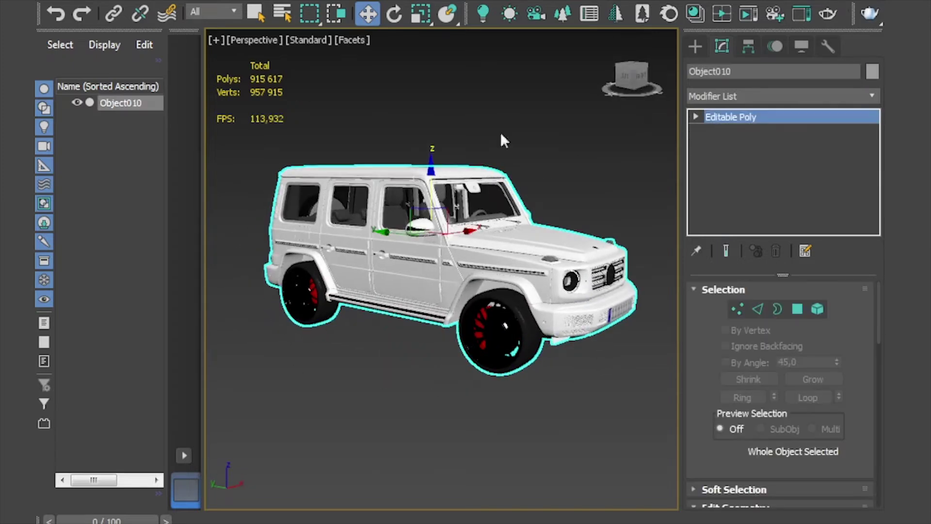
Open the Material Editor and reset its sample slots.
{"action": "left_click_drag", "start_coordinate": [230, 20], "coordinate": [88, 19]}
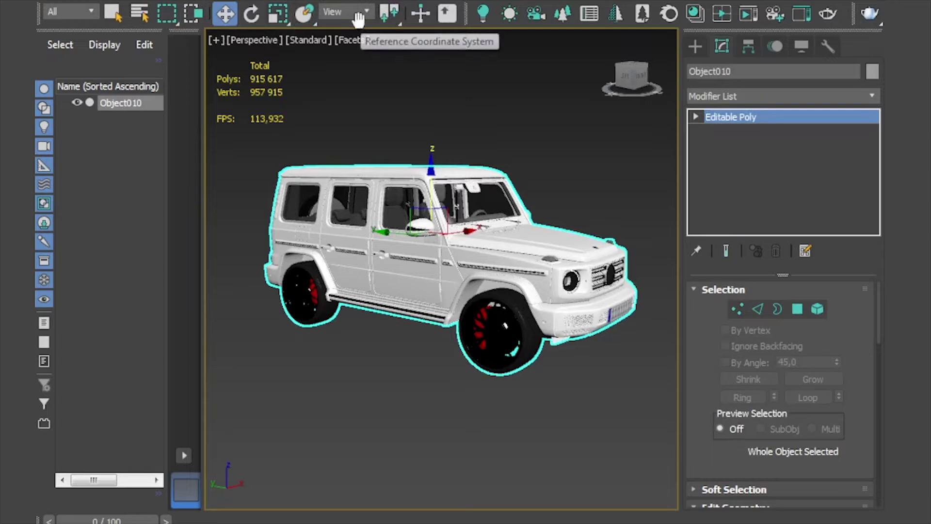
{"action": "left_click_drag", "start_coordinate": [359, 16], "coordinate": [127, 17]}
{"action": "left_click_drag", "start_coordinate": [418, 20], "coordinate": [136, 19]}
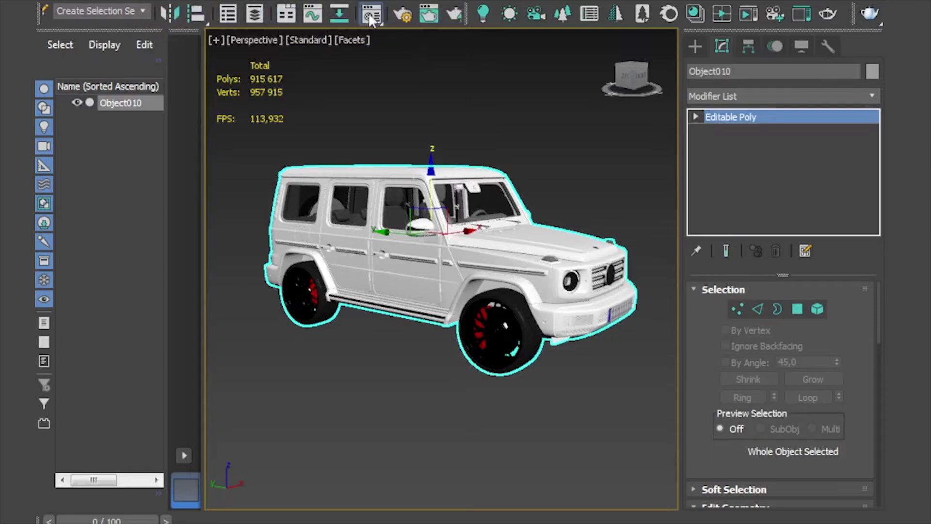
{"action": "key", "text": "m"}
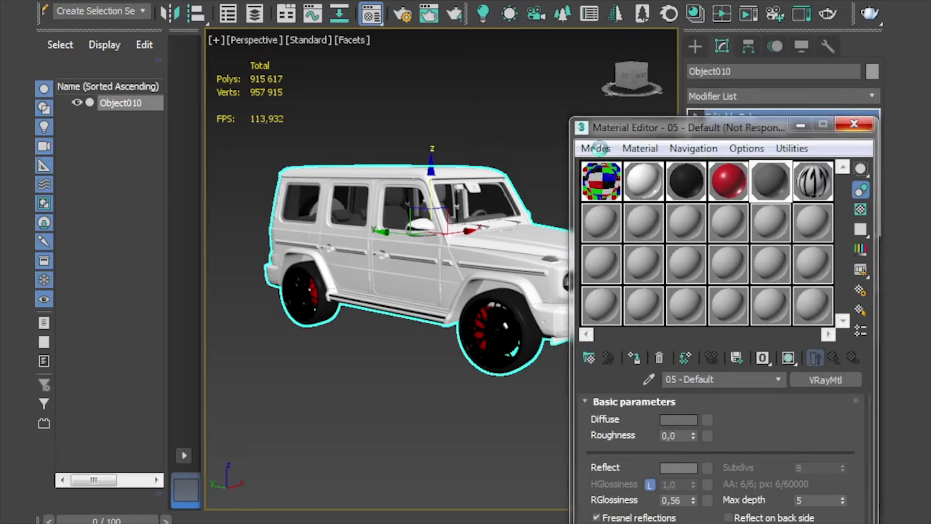
{"action": "left_click", "coordinate": [599, 148]}
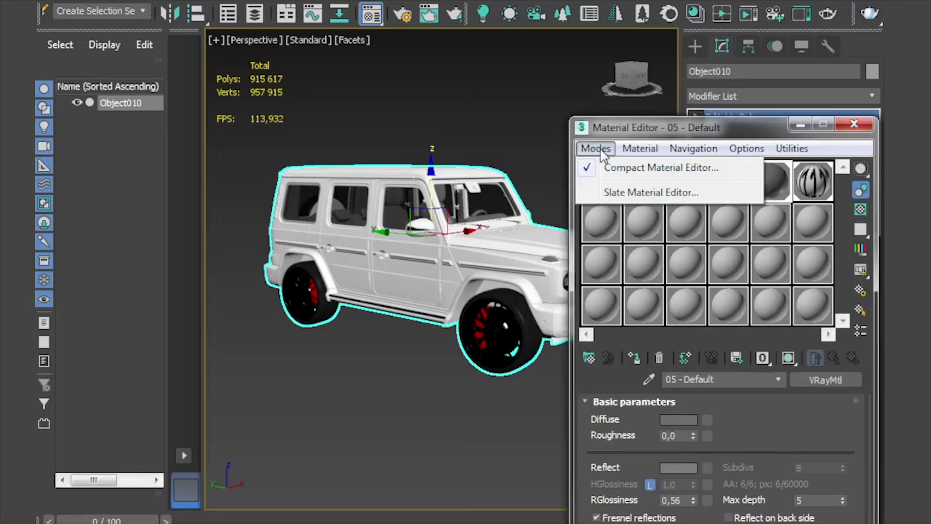
{"action": "mouse_move", "coordinate": [806, 150]}
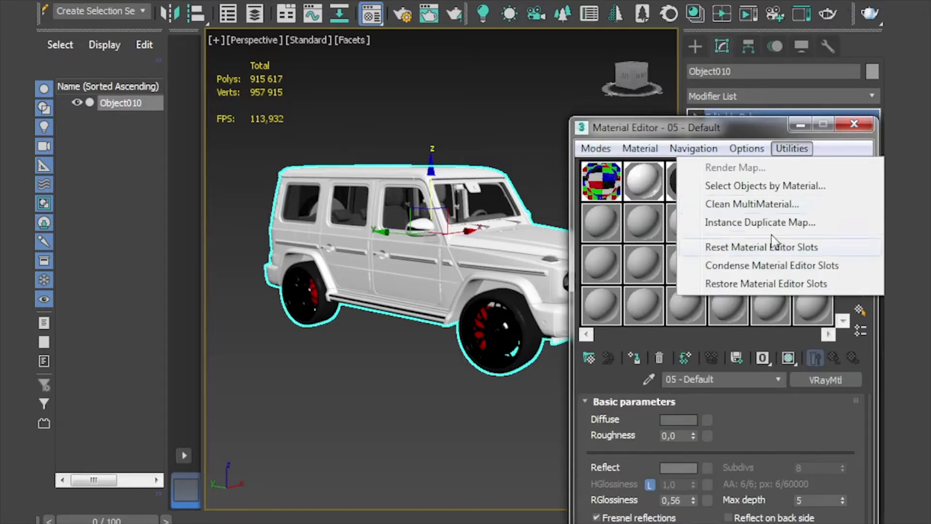
{"action": "left_click", "coordinate": [761, 247]}
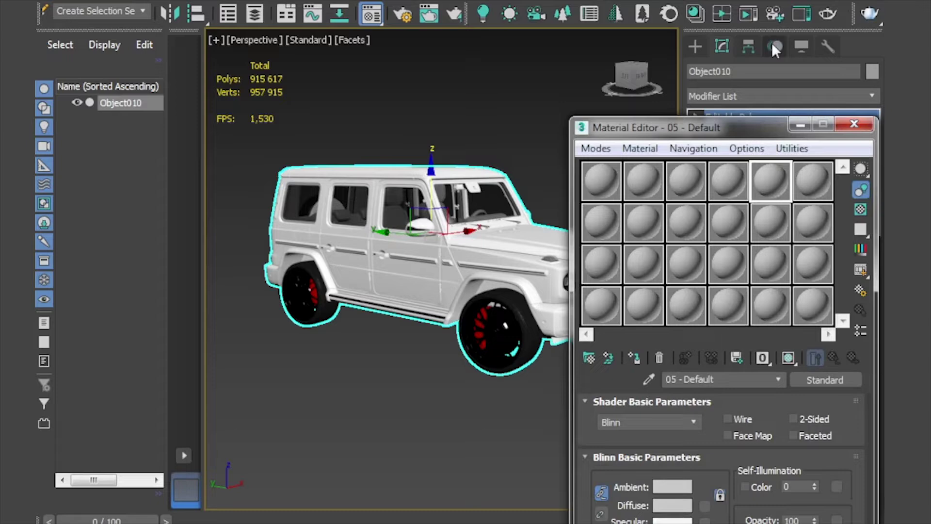
Pick the material from the car into the first Material Editor sample slot.
{"action": "middle_click_drag", "start_coordinate": [545, 118], "coordinate": [441, 226]}
{"action": "scroll", "coordinate": [530, 118], "scroll_direction": "down", "scroll_amount": 3}
{"action": "scroll", "coordinate": [440, 223], "scroll_direction": "up", "scroll_amount": 3}
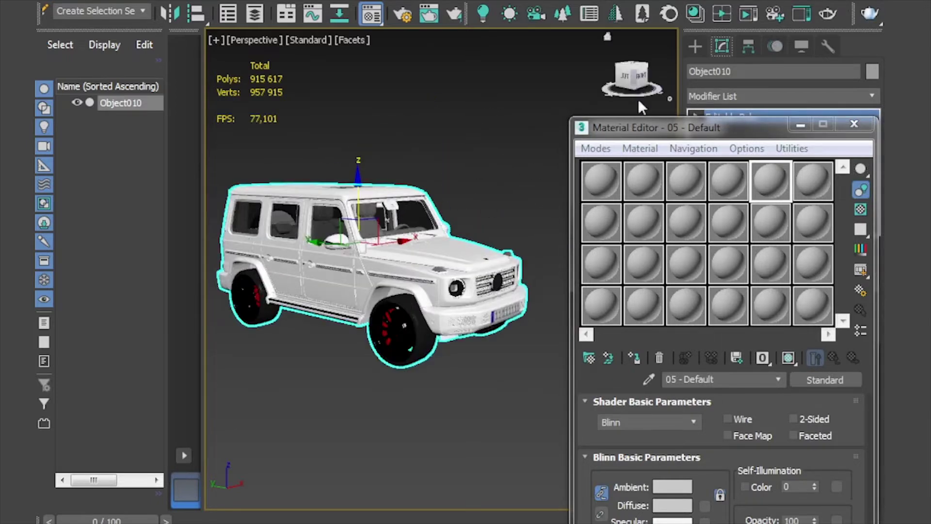
{"action": "mouse_move", "coordinate": [637, 80]}
{"action": "left_mouse_down"}
{"action": "mouse_move", "coordinate": [582, 92]}
{"action": "mouse_move", "coordinate": [618, 93]}
{"action": "mouse_move", "coordinate": [645, 75]}
{"action": "left_mouse_up"}
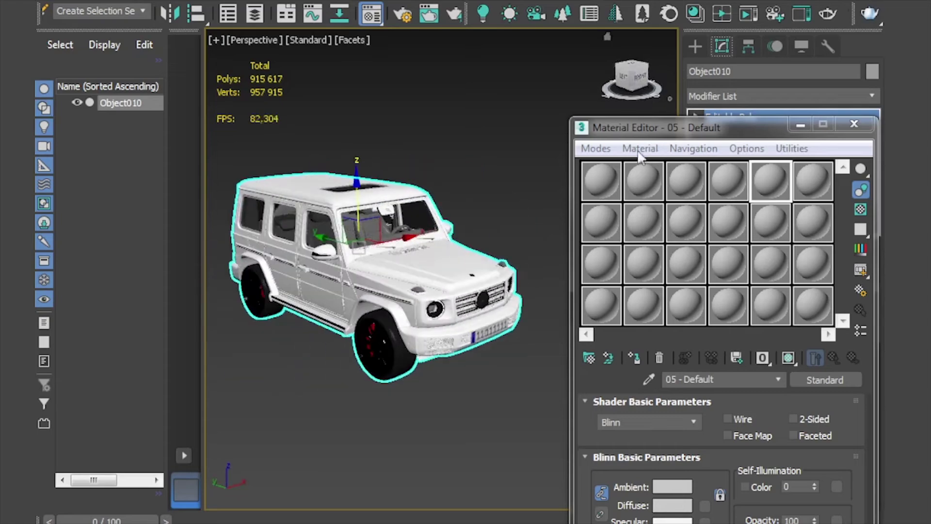
{"action": "left_click", "coordinate": [601, 179]}
{"action": "middle_click_drag", "start_coordinate": [458, 218], "coordinate": [492, 180]}
{"action": "left_click_drag", "start_coordinate": [632, 86], "coordinate": [630, 88]}
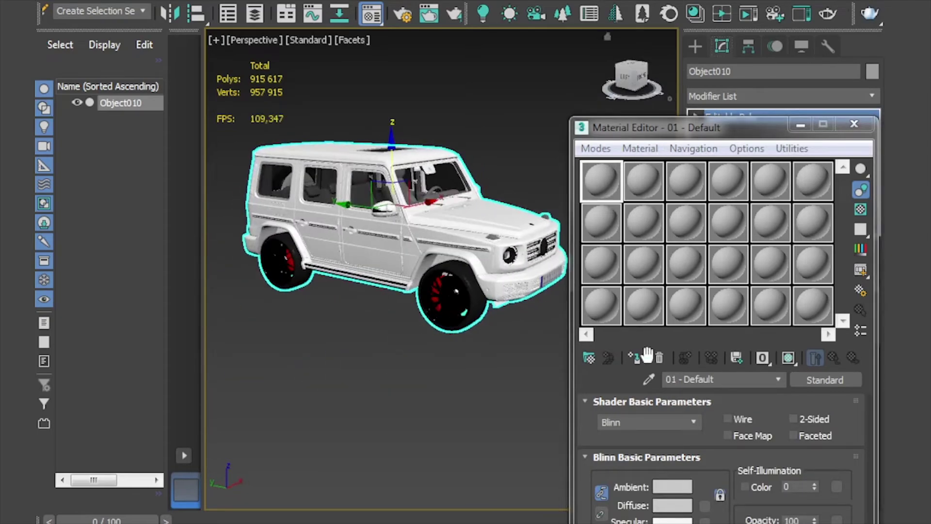
{"action": "left_click", "coordinate": [649, 379]}
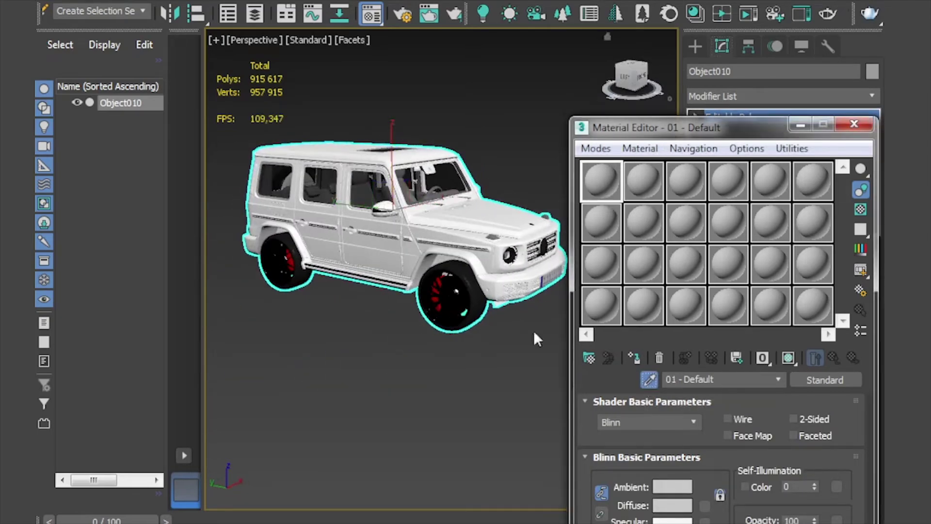
{"action": "left_click", "coordinate": [422, 220]}
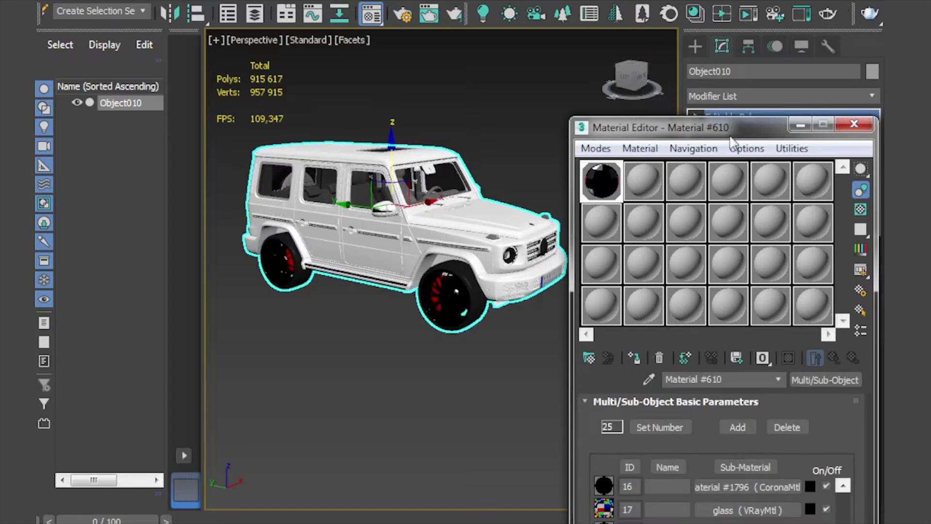
Move the Material Editor aside to view the car from its other side, and close the editor.
{"action": "left_click_drag", "start_coordinate": [693, 136], "coordinate": [779, 94]}
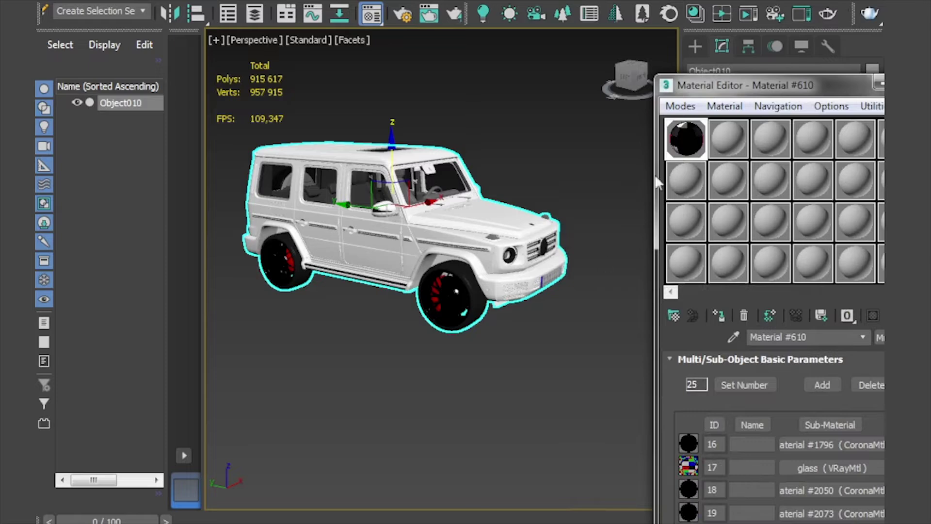
{"action": "left_click_drag", "start_coordinate": [722, 91], "coordinate": [683, 267]}
{"action": "left_click_drag", "start_coordinate": [632, 69], "coordinate": [517, 163]}
{"action": "left_click", "coordinate": [339, 140]}
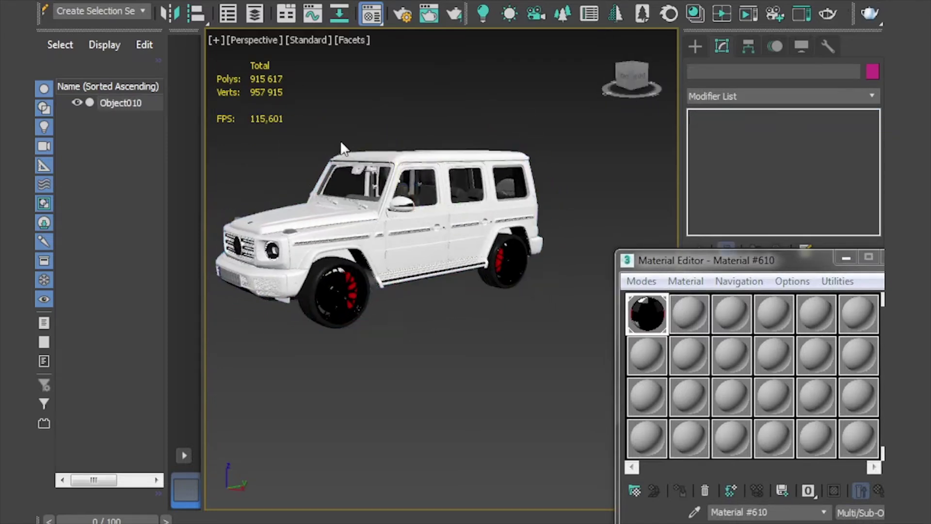
{"action": "middle_click_drag", "start_coordinate": [340, 140], "coordinate": [386, 201]}
{"action": "left_click_drag", "start_coordinate": [818, 264], "coordinate": [747, 265]}
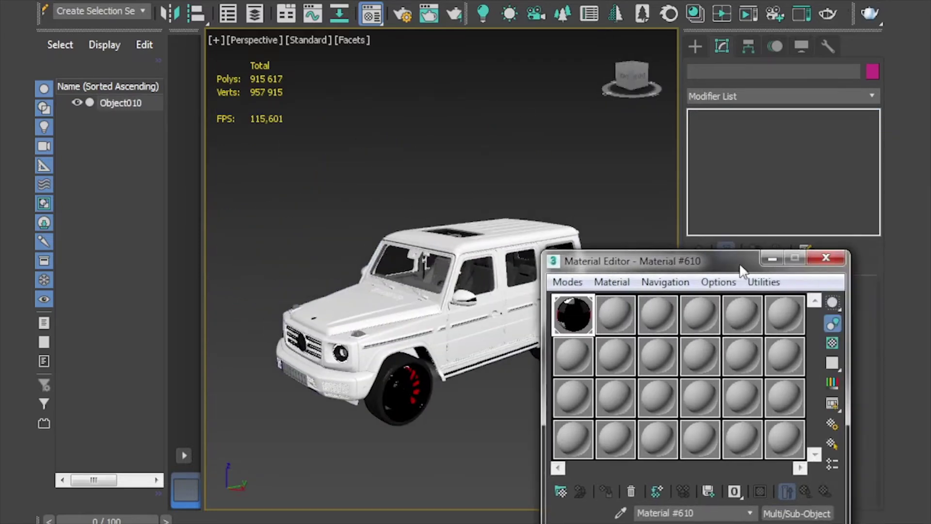
{"action": "left_click", "coordinate": [830, 254]}
Export the car as a V-Ray mesh named car.vrmesh, with proxies created automatically.
{"action": "left_click", "coordinate": [484, 265]}
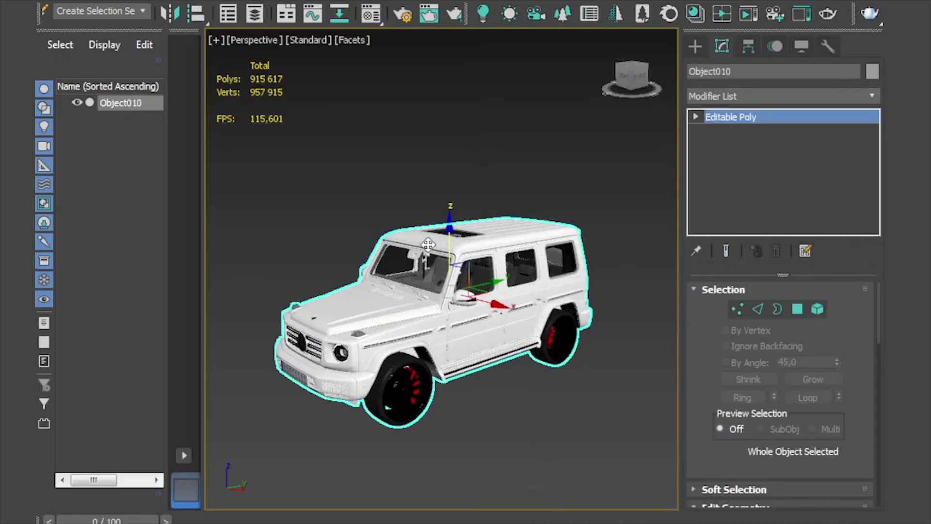
{"action": "right_click", "coordinate": [480, 265]}
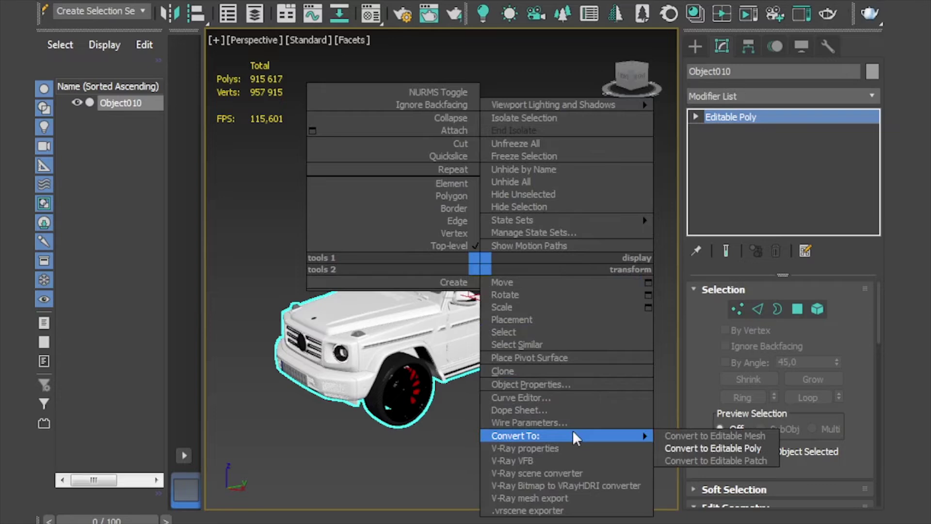
{"action": "left_click", "coordinate": [574, 500]}
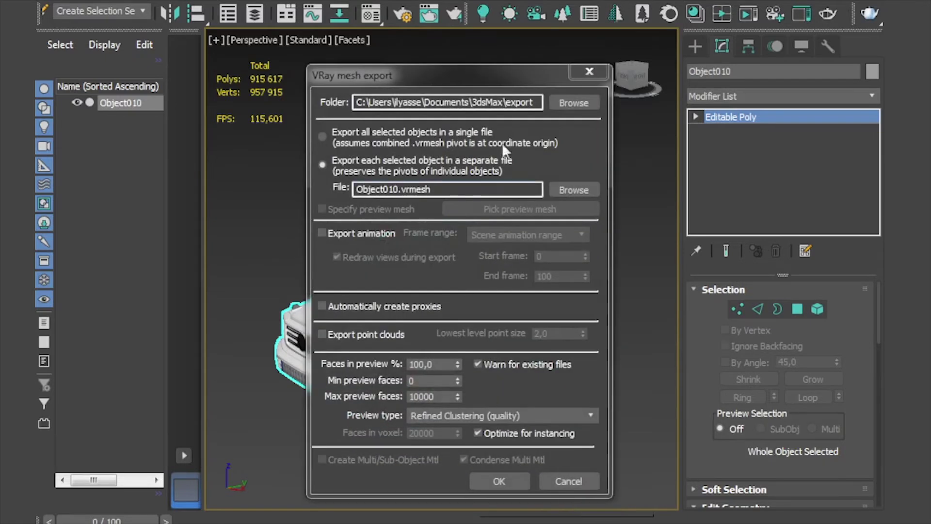
{"action": "double_click", "coordinate": [398, 189]}
{"action": "type", "text": "car"}
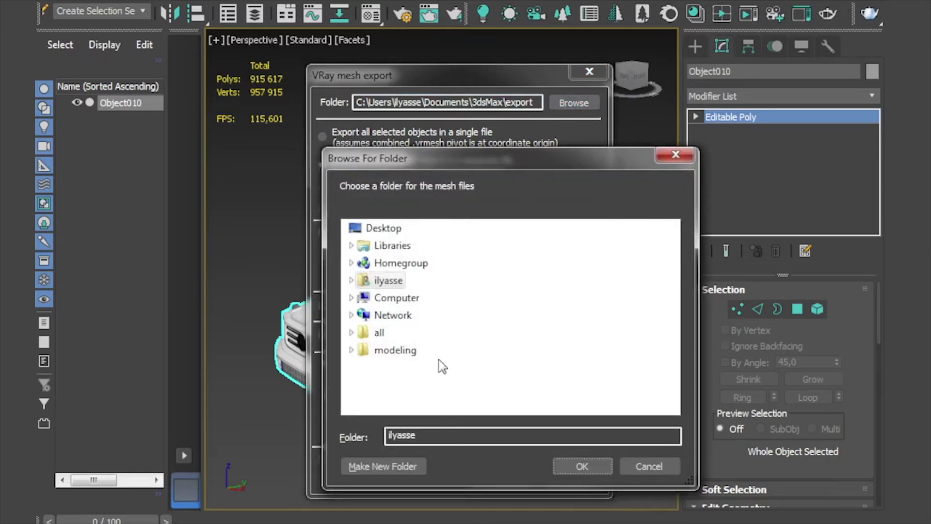
{"action": "left_click", "coordinate": [650, 466]}
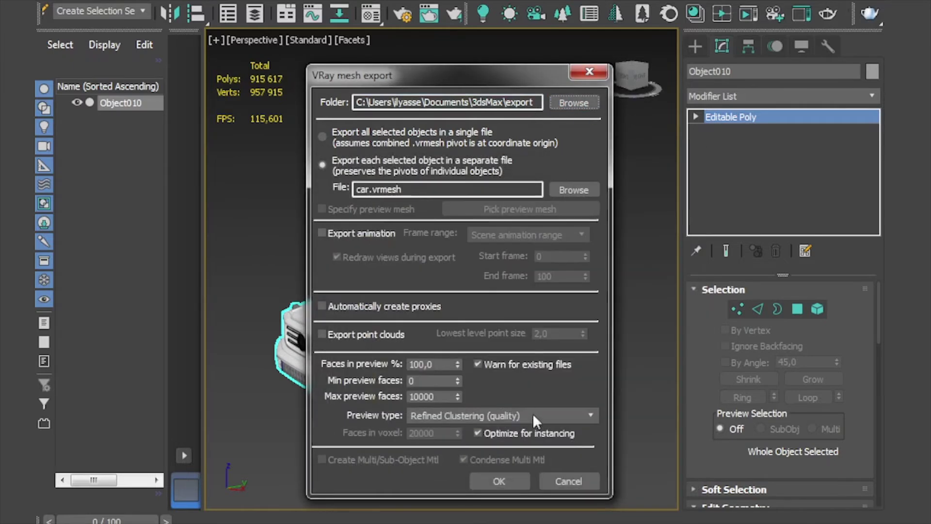
{"action": "left_click", "coordinate": [321, 307]}
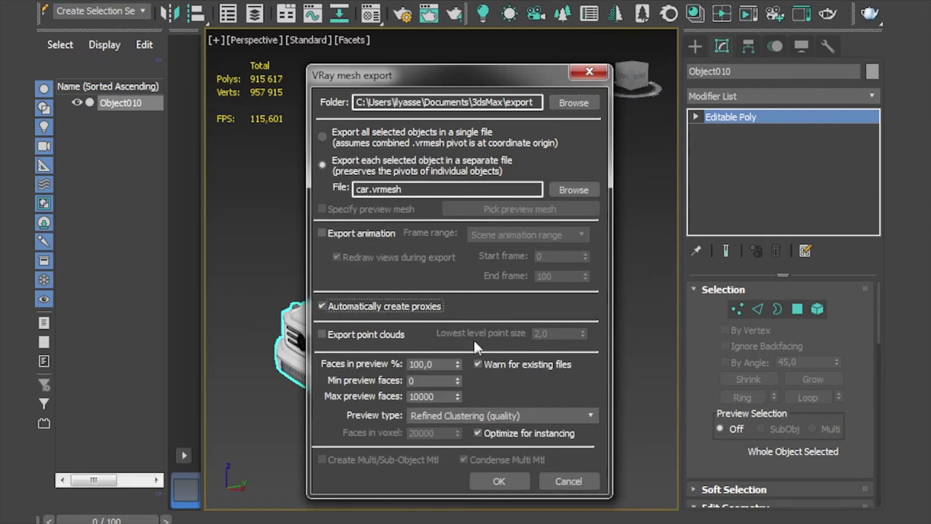
{"action": "left_click", "coordinate": [505, 482]}
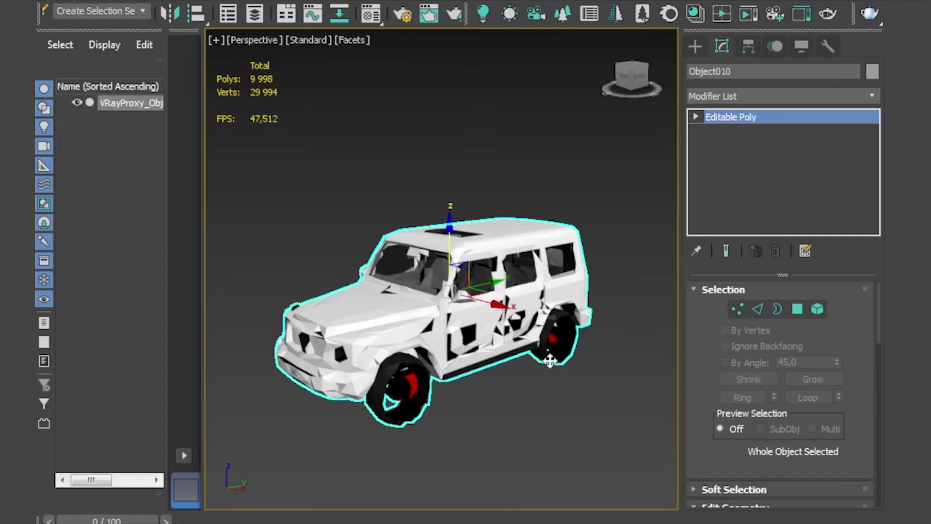
Select the car's new V-Ray proxy and examine its simplified preview from the opposite side.
{"action": "left_click", "coordinate": [497, 166]}
{"action": "left_click", "coordinate": [514, 238]}
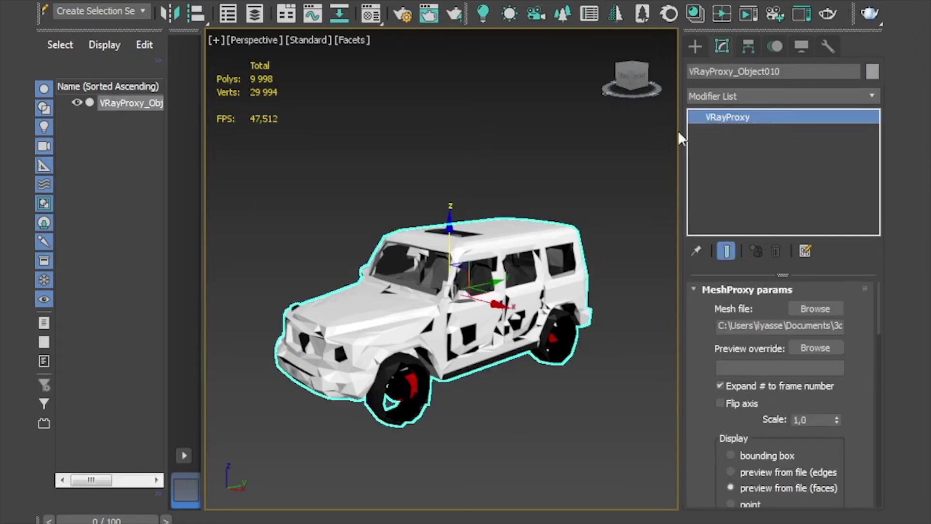
{"action": "middle_click_drag", "start_coordinate": [531, 144], "coordinate": [534, 120]}
{"action": "left_click_drag", "start_coordinate": [642, 77], "coordinate": [625, 83]}
{"action": "middle_click_drag", "start_coordinate": [450, 274], "coordinate": [487, 252], "text": "alt"}
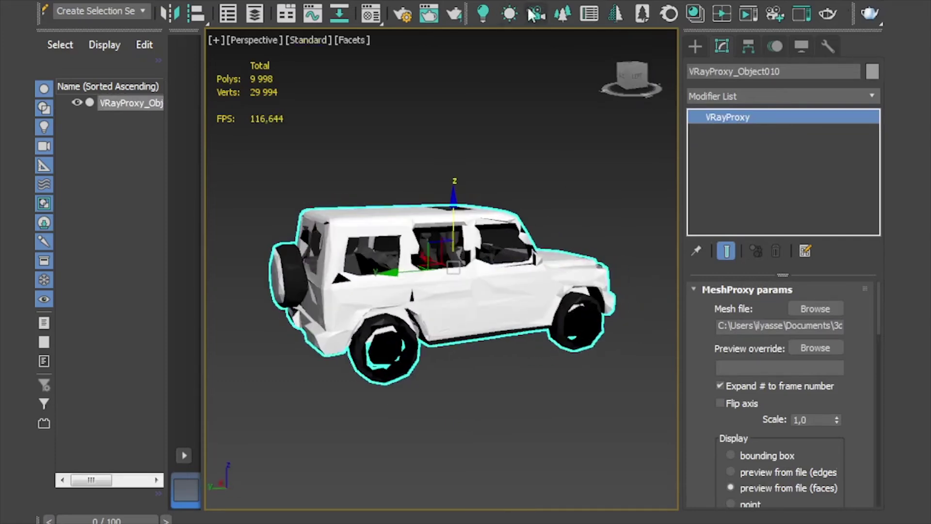
Assign the 02 - Default material from the second Material Editor slot to the car proxy and check it from the front.
{"action": "left_click", "coordinate": [370, 14]}
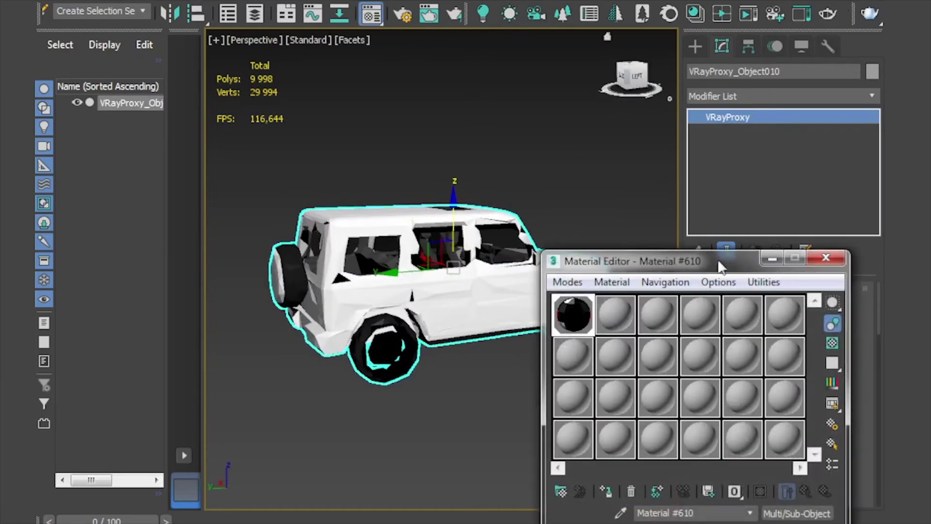
{"action": "left_click_drag", "start_coordinate": [717, 268], "coordinate": [773, 350]}
{"action": "left_click", "coordinate": [589, 179]}
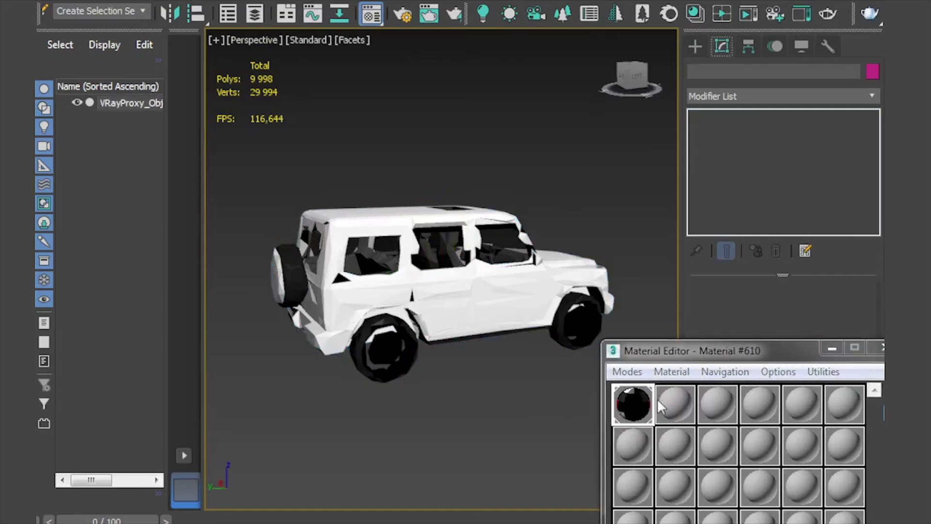
{"action": "left_click", "coordinate": [675, 404]}
{"action": "left_click", "coordinate": [453, 254]}
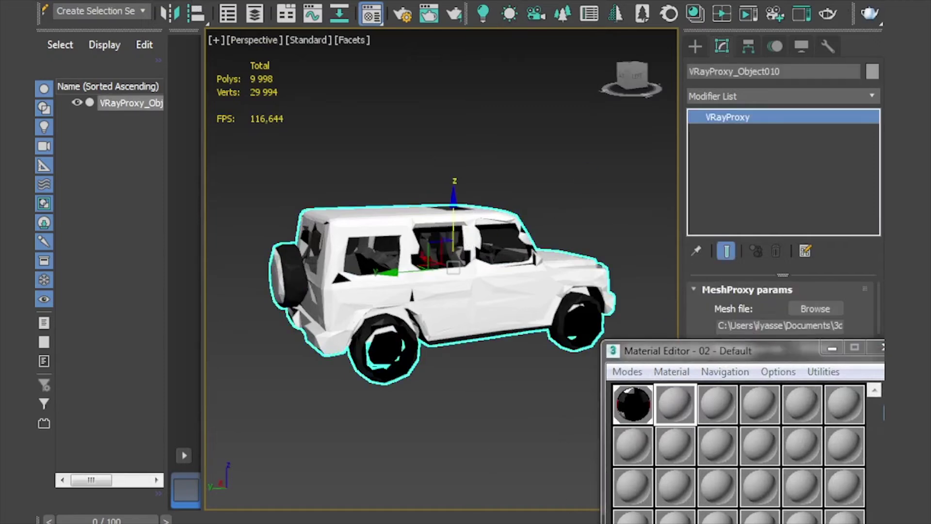
{"action": "left_click", "coordinate": [601, 196]}
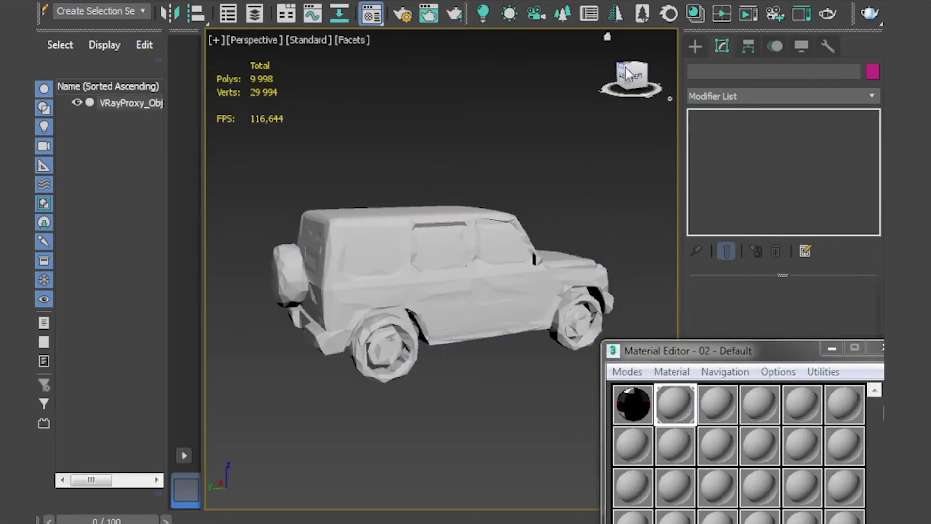
{"action": "left_click_drag", "start_coordinate": [625, 70], "coordinate": [606, 76]}
{"action": "left_click", "coordinate": [479, 247]}
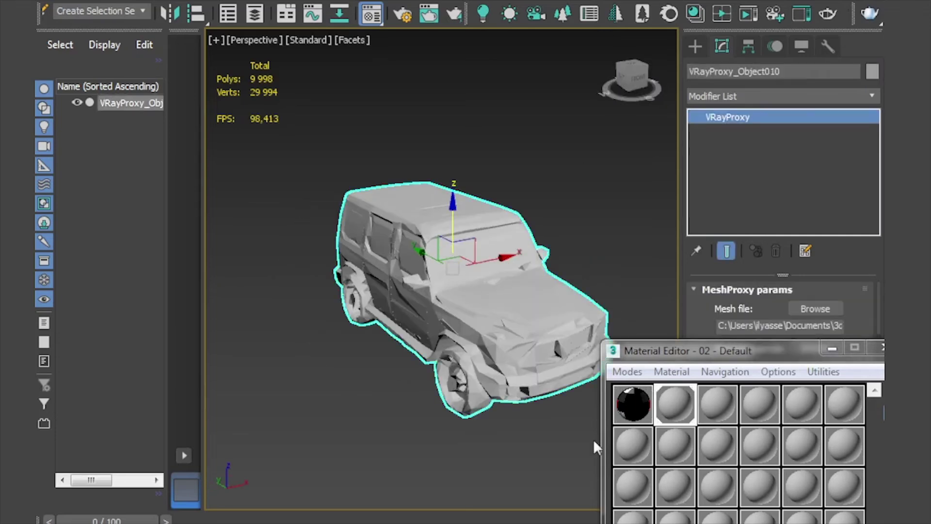
Assign Material #610 from the first sample slot to the car proxy.
{"action": "left_click", "coordinate": [630, 398]}
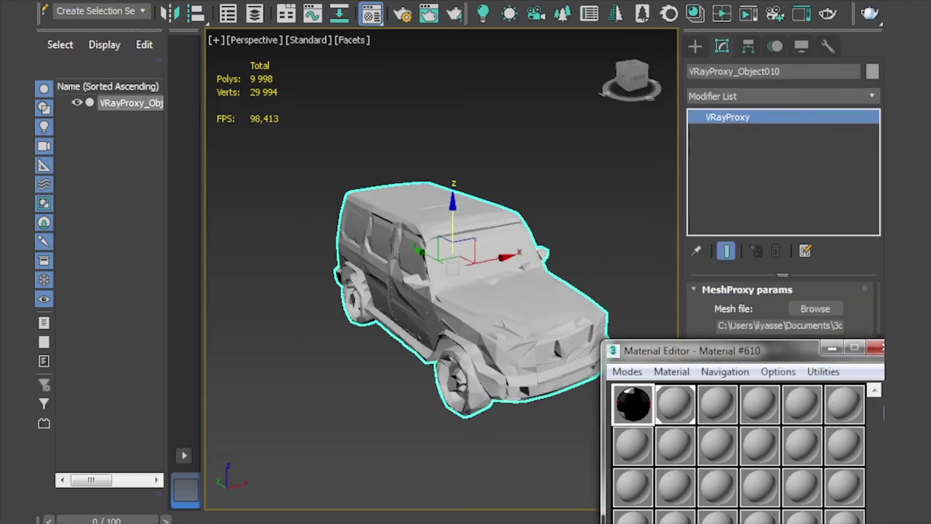
{"action": "left_click_drag", "start_coordinate": [704, 357], "coordinate": [702, 281]}
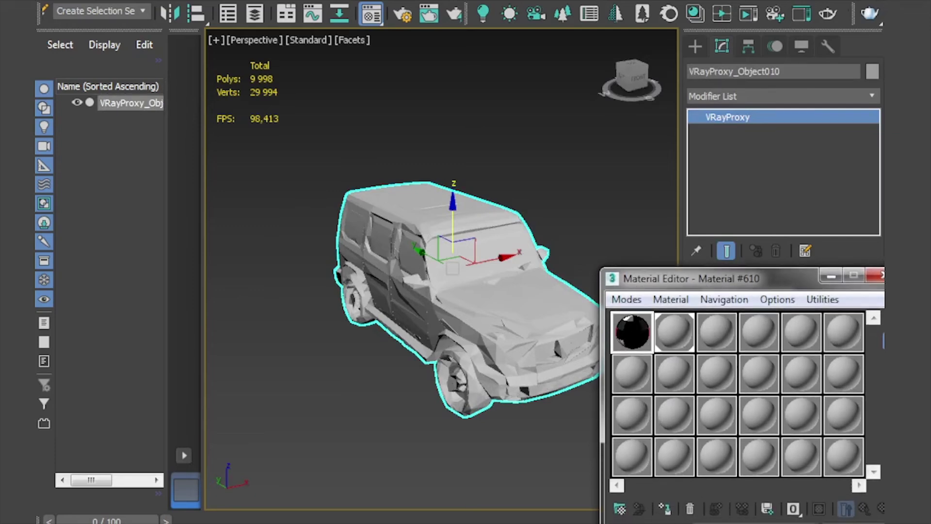
{"action": "left_click", "coordinate": [665, 508]}
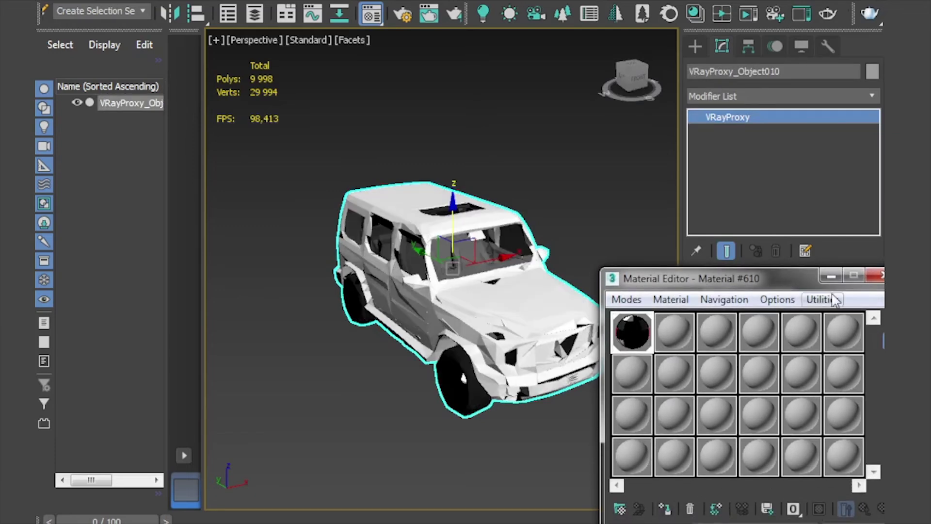
{"action": "left_click_drag", "start_coordinate": [803, 286], "coordinate": [799, 255]}
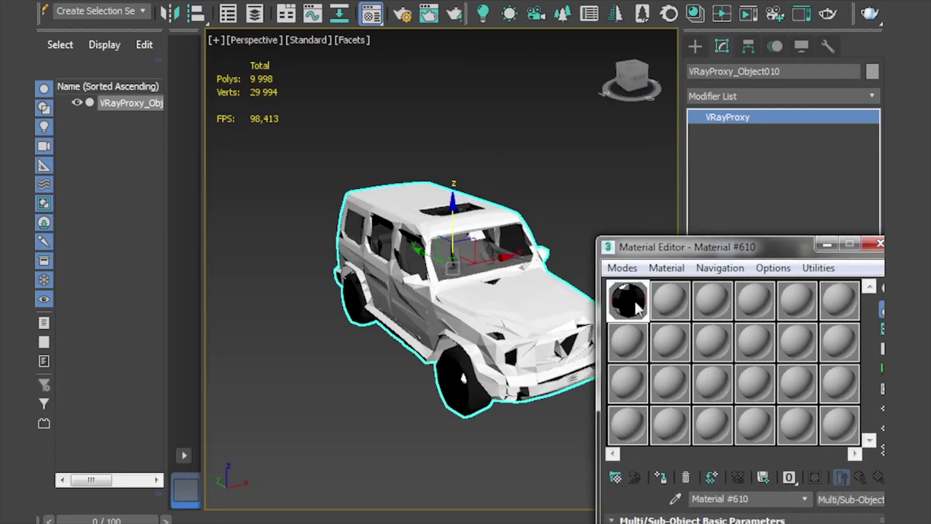
Apply the 02 - Default material to the car proxy again.
{"action": "left_click", "coordinate": [664, 302]}
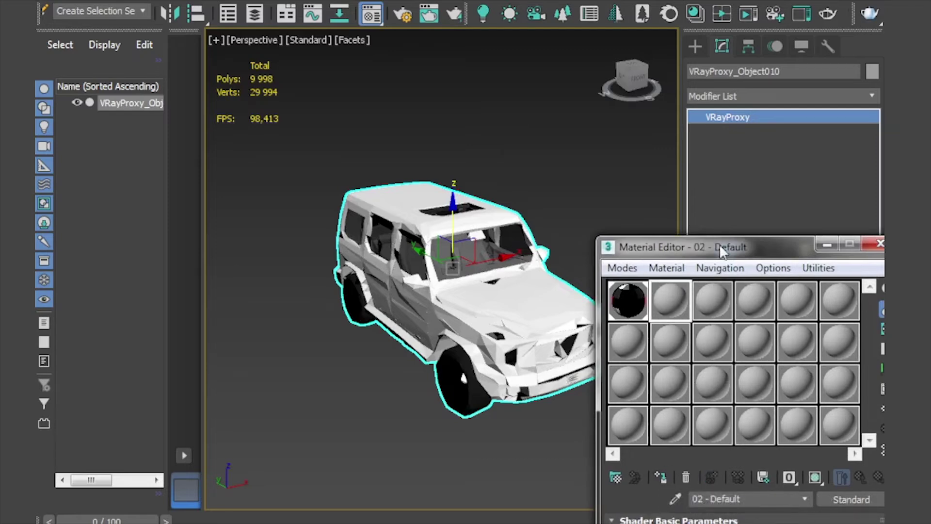
{"action": "left_click_drag", "start_coordinate": [720, 244], "coordinate": [724, 181]}
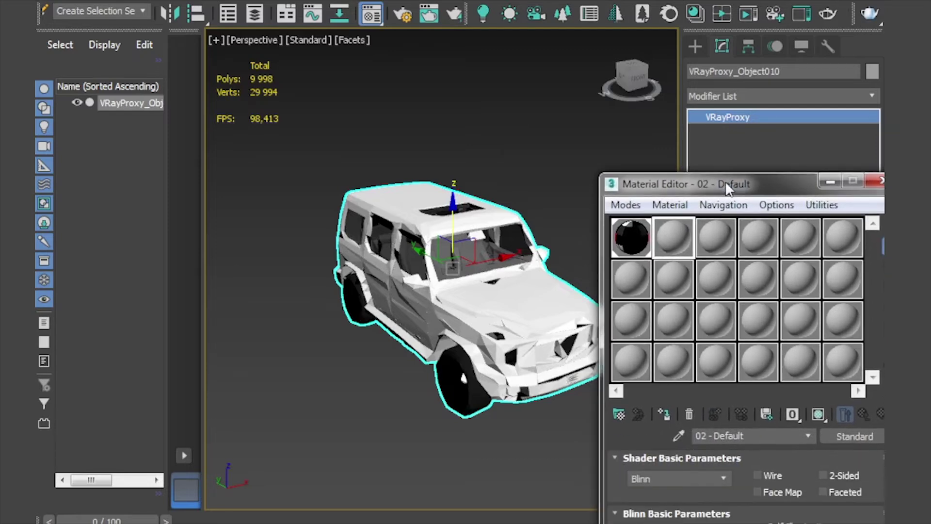
{"action": "left_click", "coordinate": [663, 413]}
Reapply the Multi/Sub-Object Material #610 to the car proxy and close the Material Editor.
{"action": "left_click", "coordinate": [625, 240]}
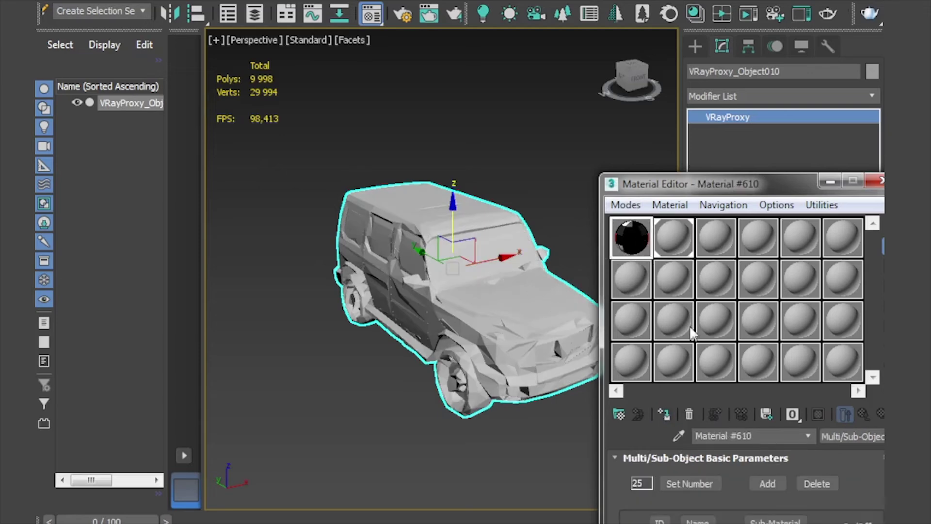
{"action": "left_click", "coordinate": [664, 413]}
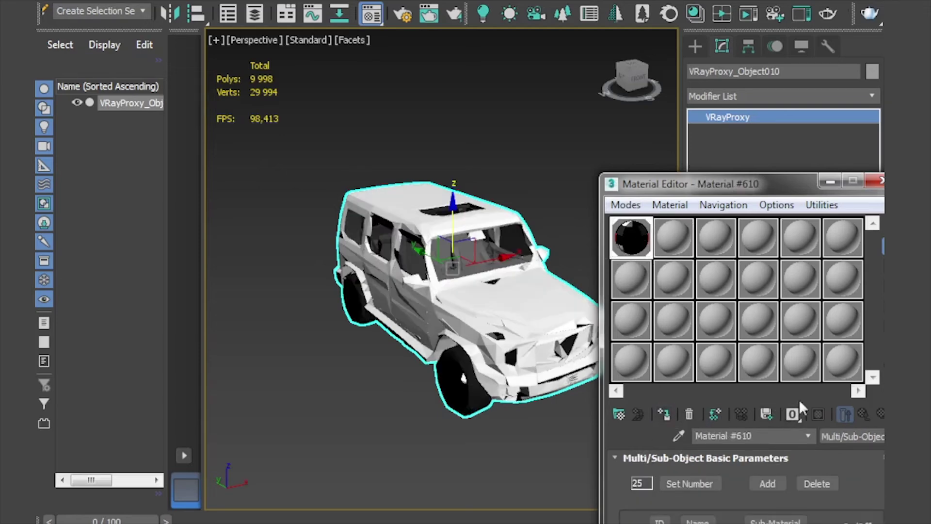
{"action": "left_click", "coordinate": [880, 180]}
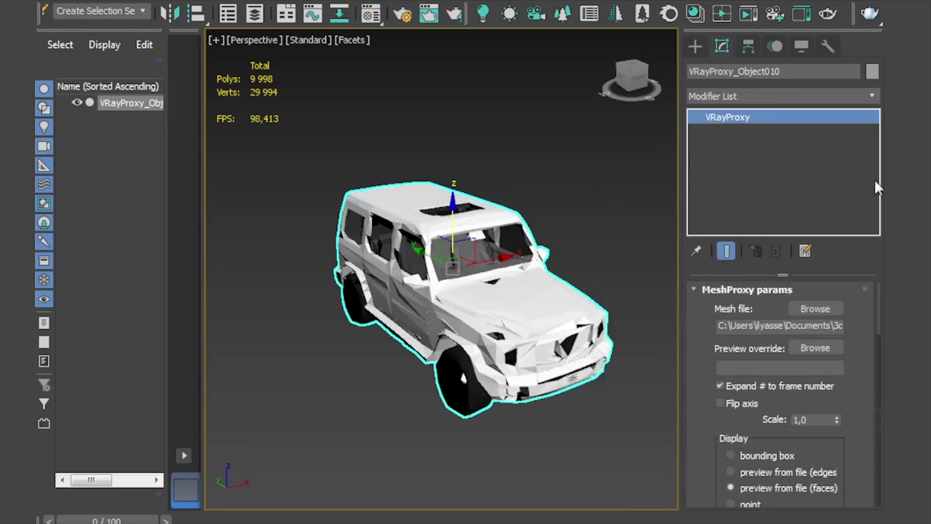
Turn on edged faces and examine the selected car proxy's simplified mesh up close.
{"action": "left_click", "coordinate": [566, 177]}
{"action": "left_click", "coordinate": [462, 237]}
{"action": "left_click_drag", "start_coordinate": [633, 78], "coordinate": [646, 76]}
{"action": "key", "text": "F4"}
{"action": "scroll", "coordinate": [478, 301], "scroll_direction": "up", "scroll_amount": 3}
{"action": "scroll", "coordinate": [533, 219], "scroll_direction": "down", "scroll_amount": 2}
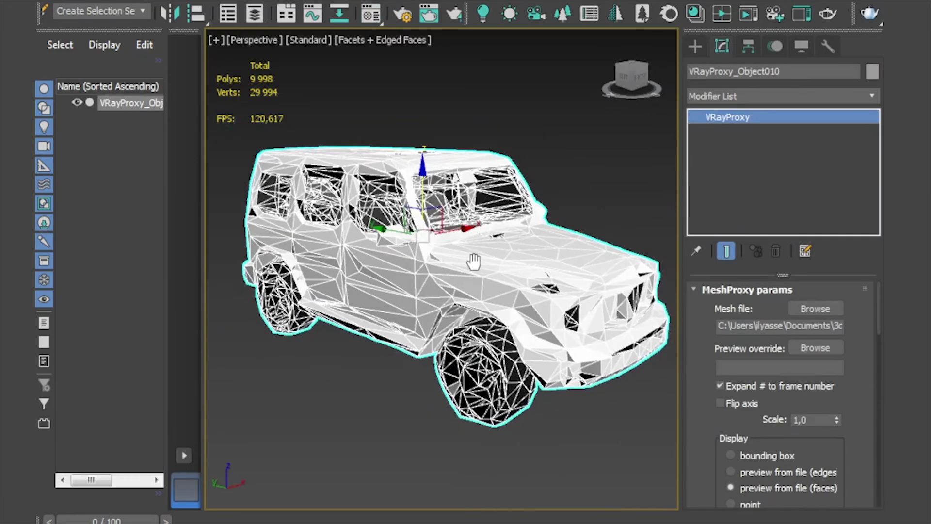
{"action": "mouse_move", "coordinate": [633, 75]}
{"action": "left_mouse_down"}
{"action": "mouse_move", "coordinate": [587, 76]}
{"action": "mouse_move", "coordinate": [636, 76]}
{"action": "left_mouse_up"}
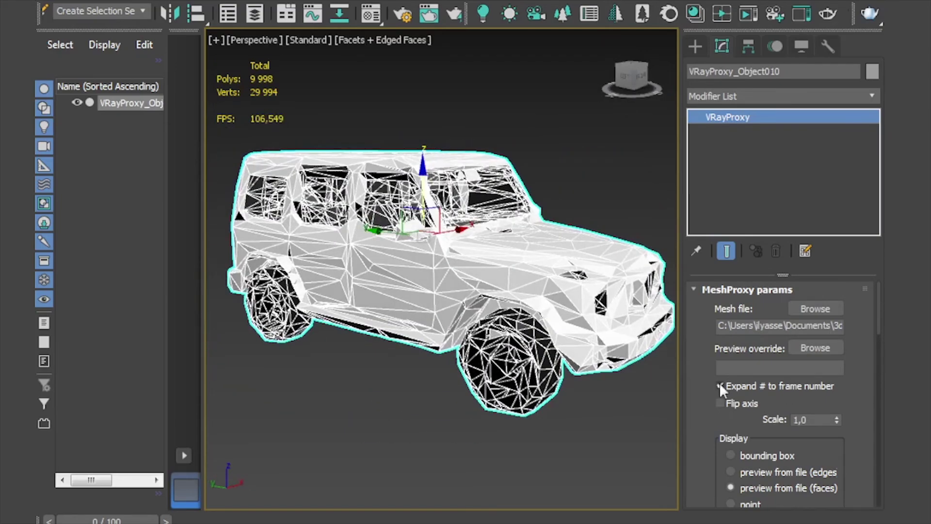
Try the proxy's bounding box, preview from file (edges), preview from file (faces) and point display modes.
{"action": "scroll", "coordinate": [701, 342], "scroll_direction": "down", "scroll_amount": 2}
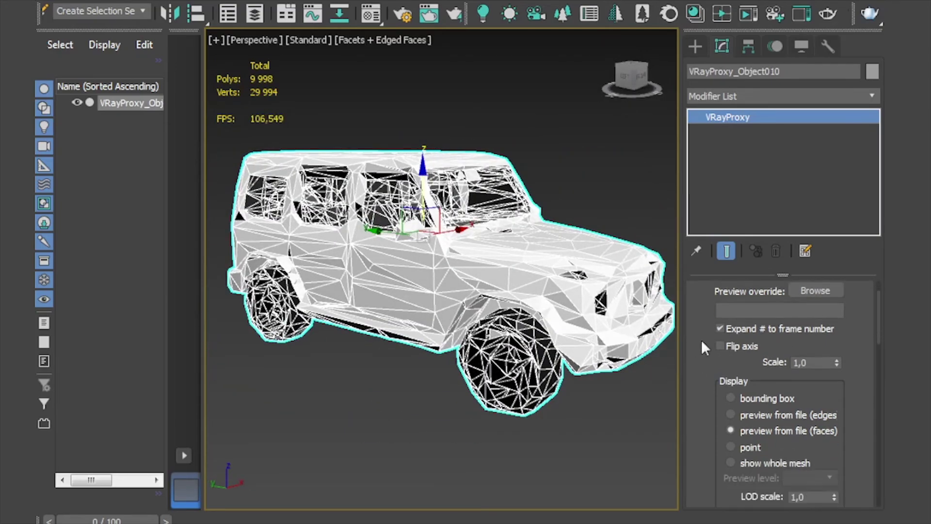
{"action": "left_click", "coordinate": [737, 395]}
{"action": "key", "text": "z"}
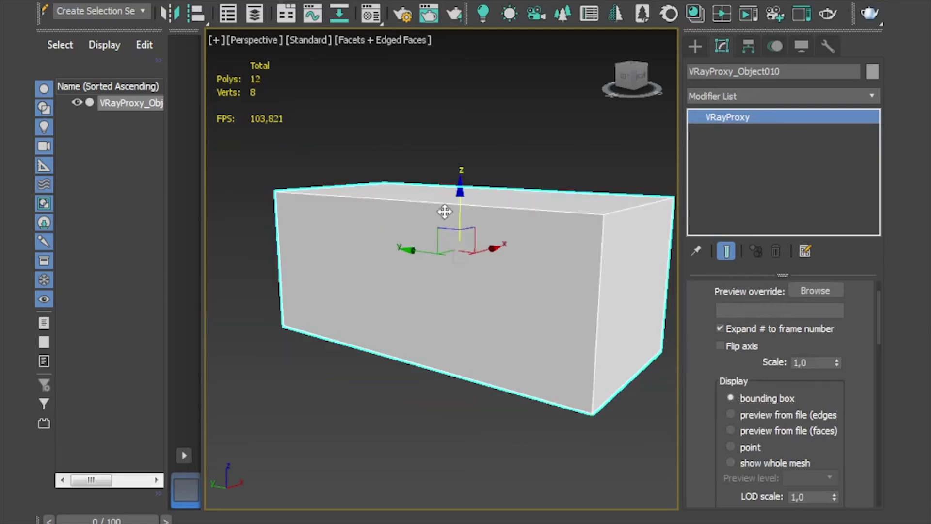
{"action": "left_click_drag", "start_coordinate": [631, 77], "coordinate": [657, 80]}
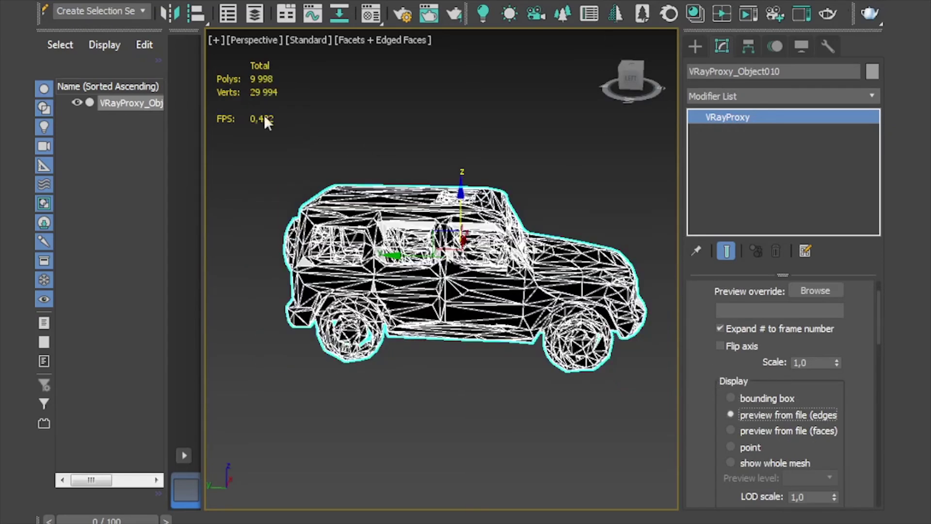
{"action": "left_click", "coordinate": [730, 430]}
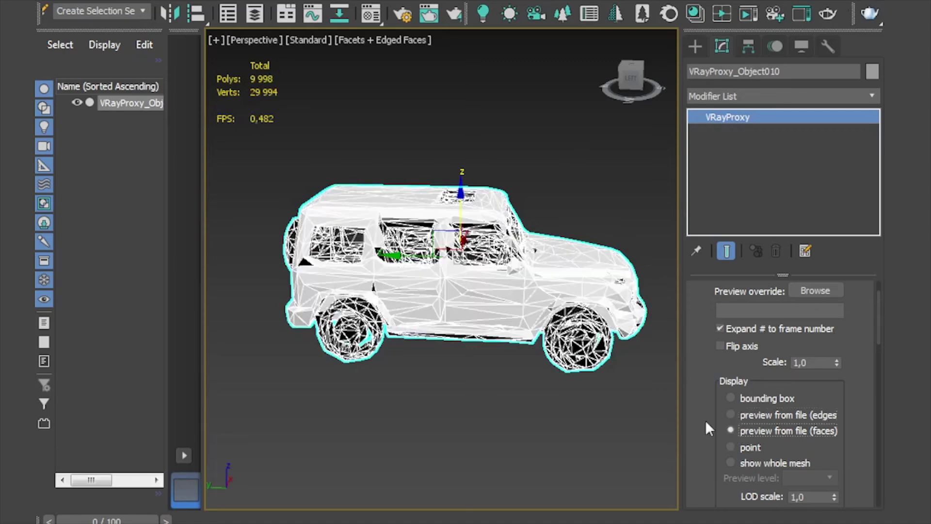
{"action": "left_click_drag", "start_coordinate": [635, 98], "coordinate": [610, 95]}
{"action": "left_click", "coordinate": [730, 447]}
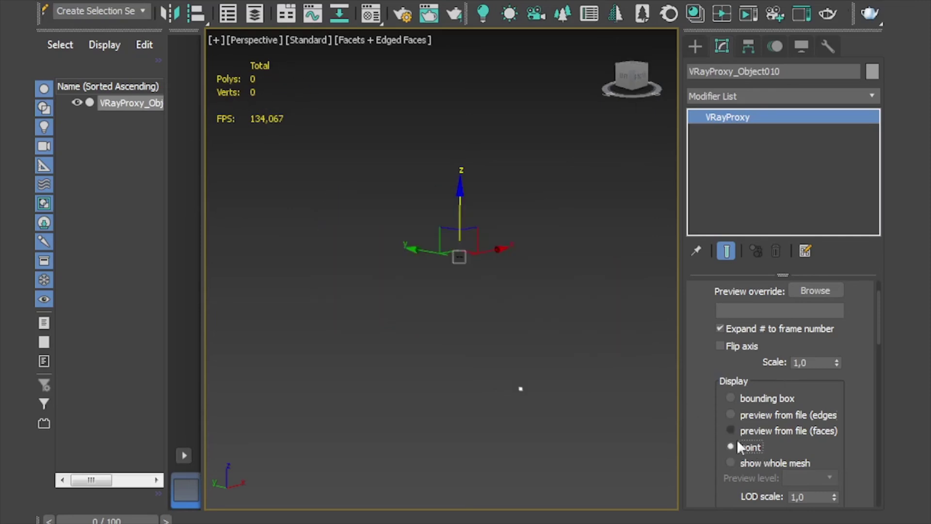
Set the proxy display to show whole mesh, and turn off edged faces in the viewport.
{"action": "left_click", "coordinate": [737, 399]}
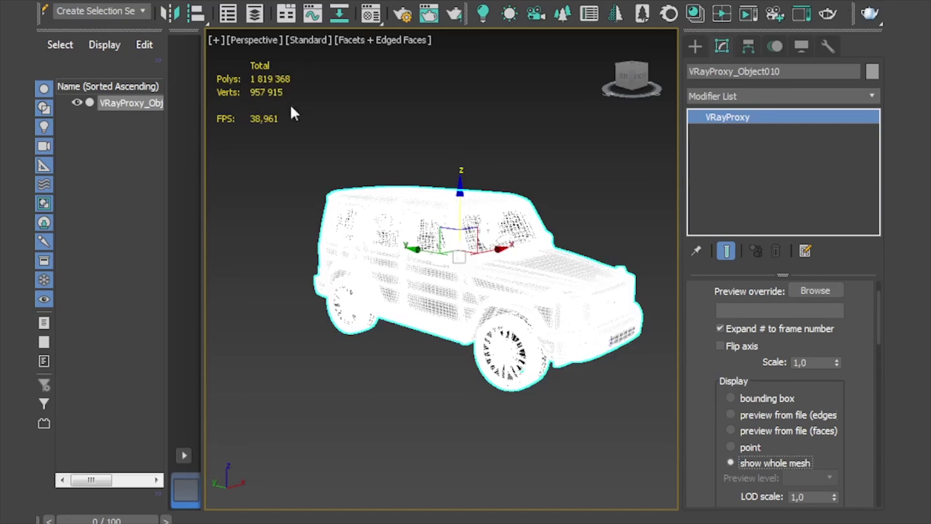
{"action": "left_click", "coordinate": [428, 122]}
{"action": "key", "text": "F4"}
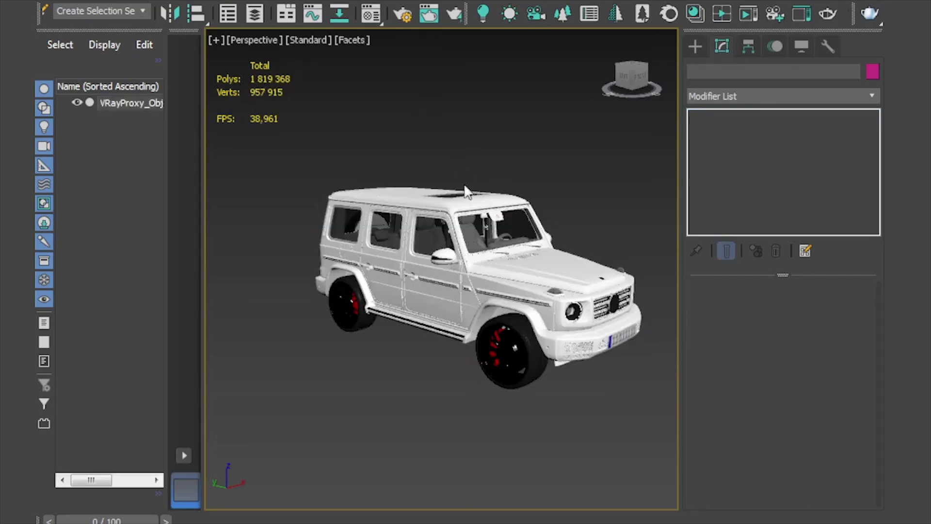
{"action": "left_click", "coordinate": [467, 239]}
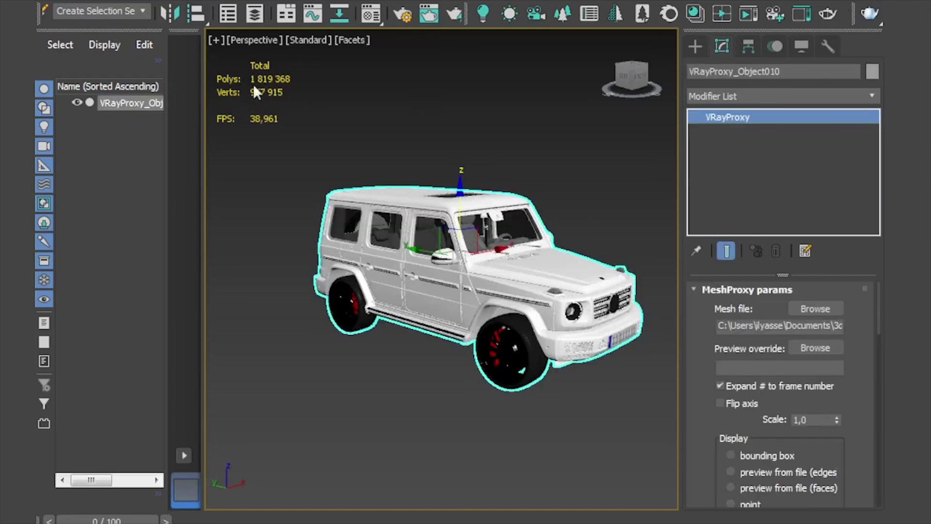
Try the bounding box display on the car proxy, and switch it to preview from file (edges).
{"action": "left_click", "coordinate": [730, 455]}
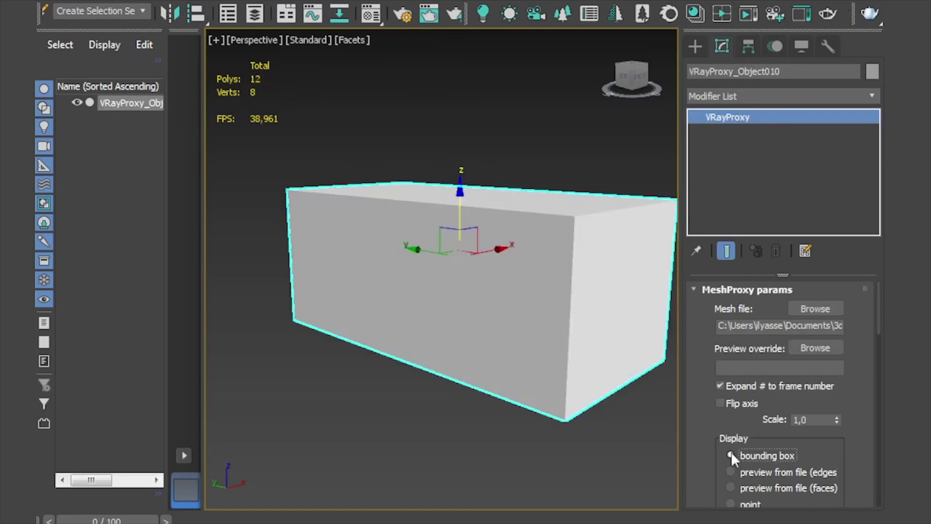
{"action": "left_click", "coordinate": [729, 471]}
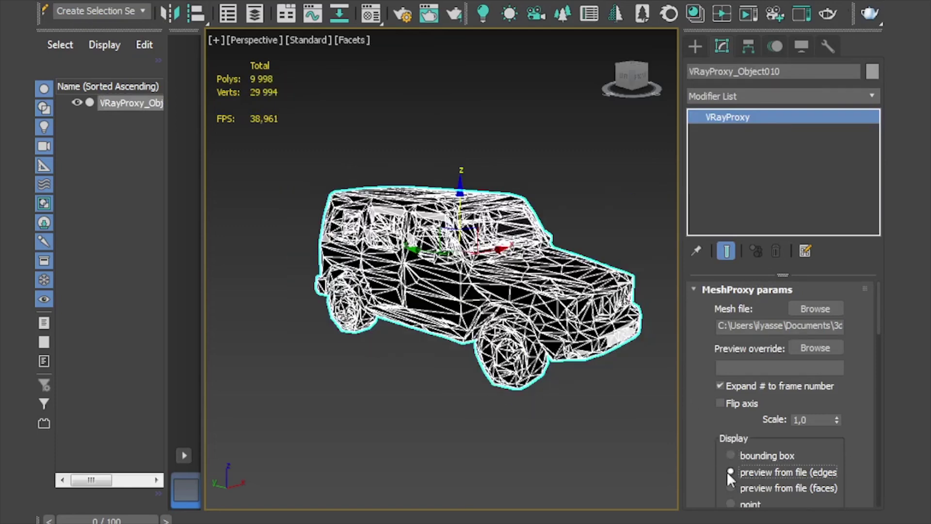